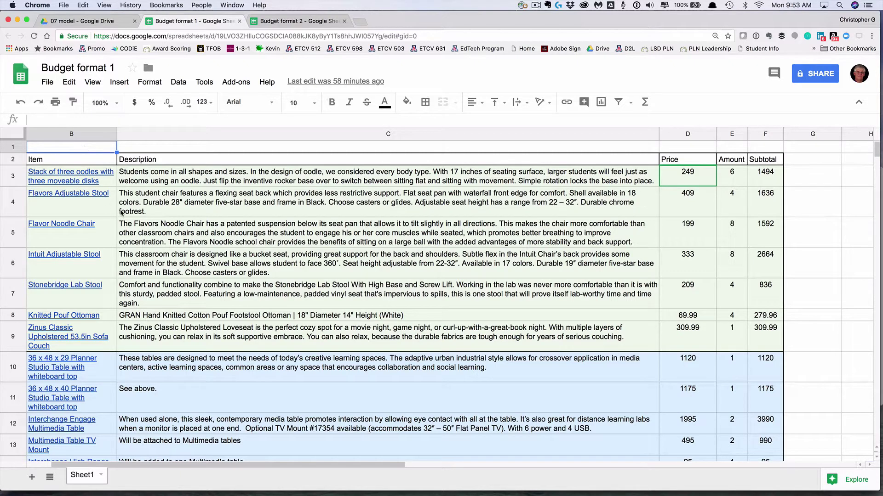
# - Format the whole Price column D as currency so prices read like $249.00
pyautogui.hscroll(-3, 120, 213)
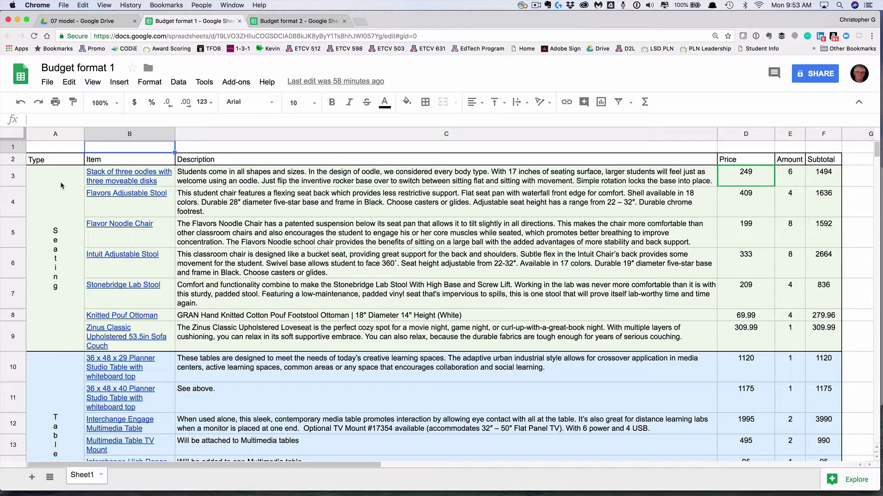
pyautogui.scroll(-5, 59, 181)
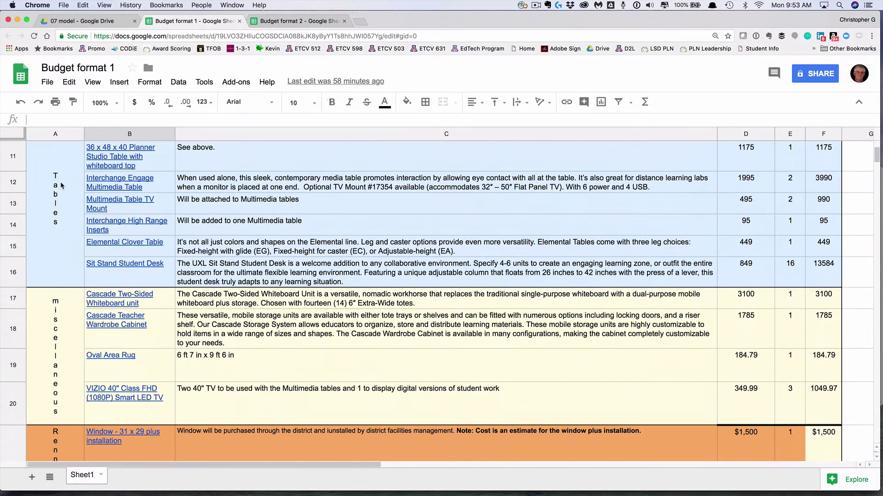
pyautogui.scroll(-3, 61, 184)
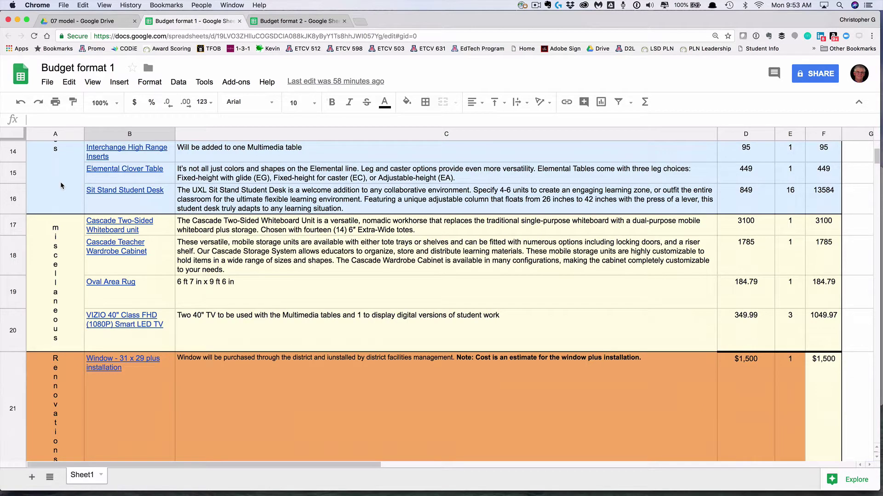
pyautogui.scroll(6, 61, 185)
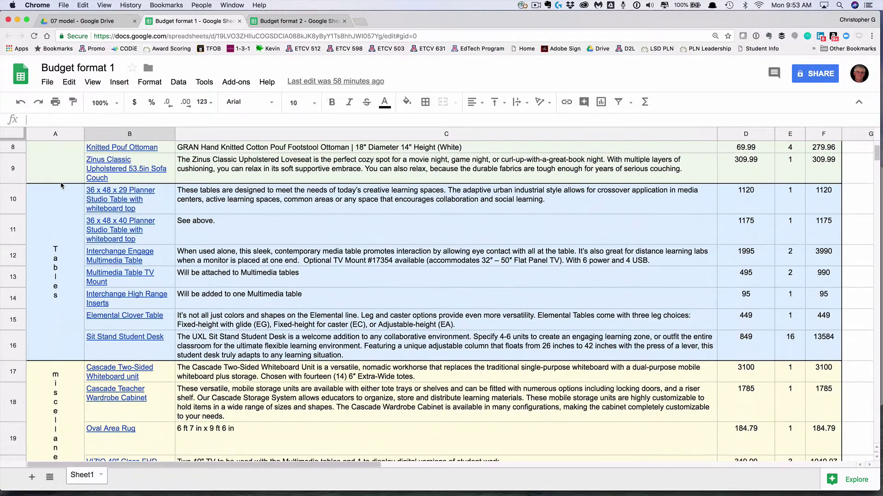
pyautogui.scroll(1, 60, 181)
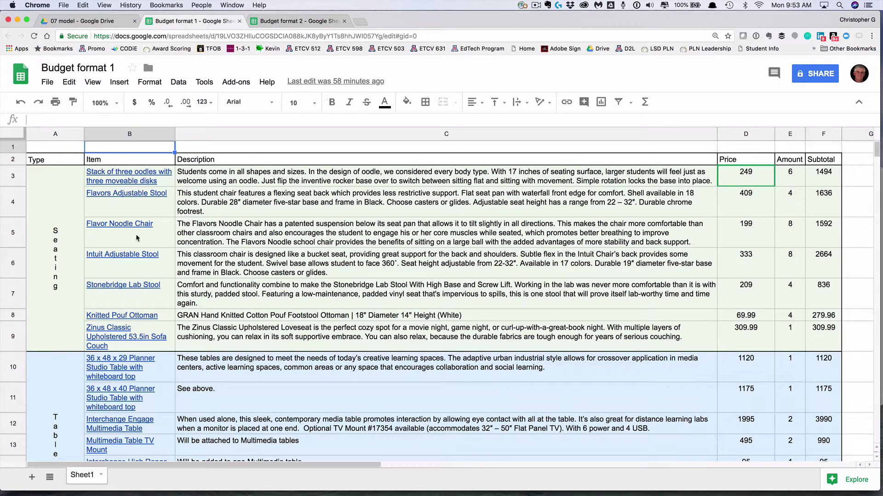
pyautogui.moveTo(136, 293)
pyautogui.moveTo(751, 177)
pyautogui.click(739, 132)
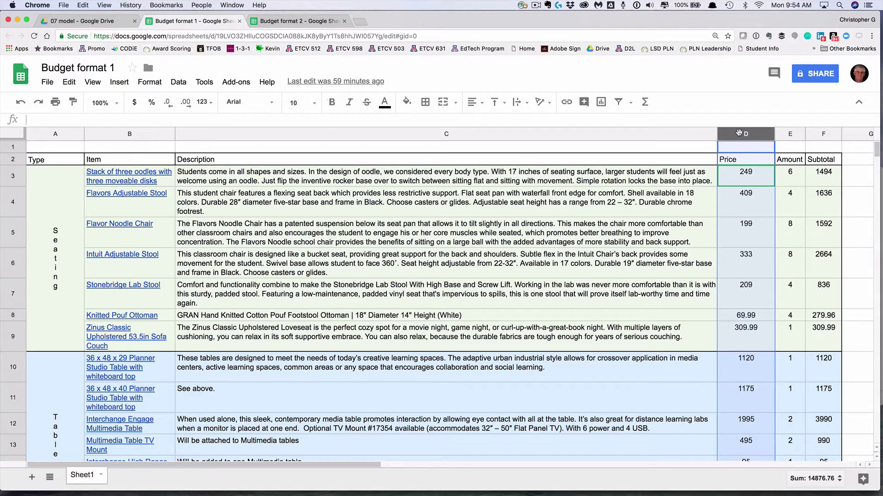
pyautogui.click(160, 83)
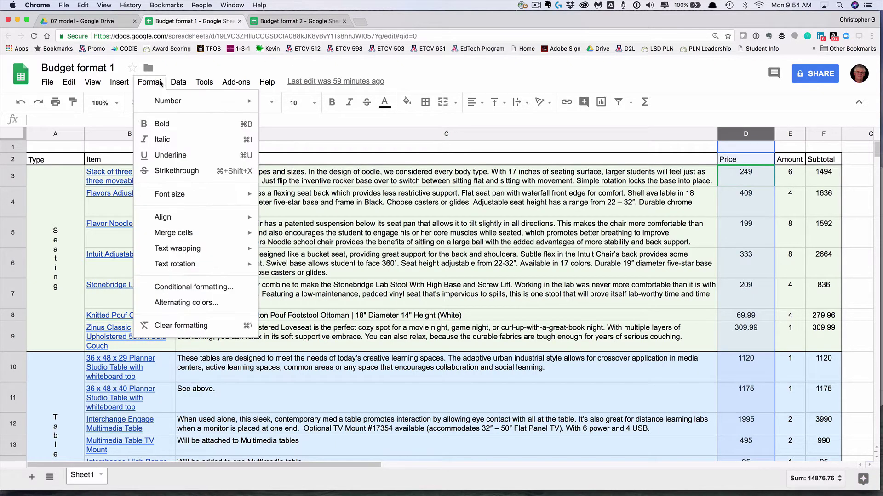
pyautogui.moveTo(165, 101)
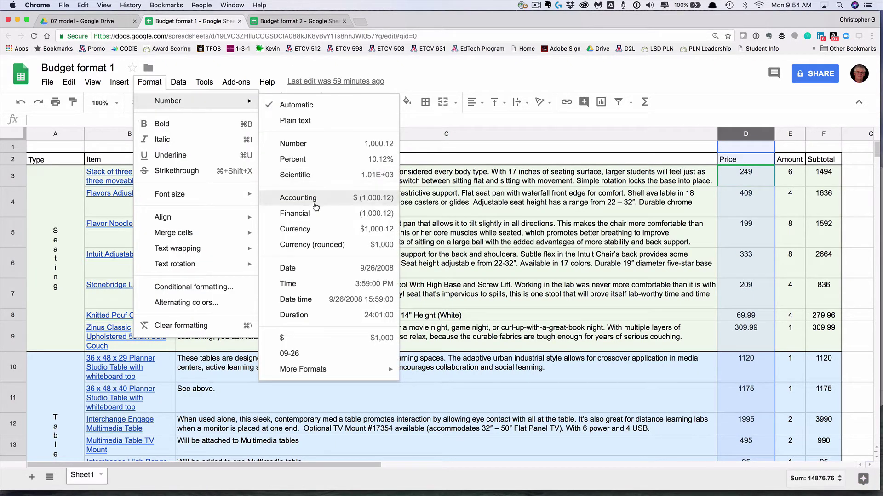
pyautogui.click(315, 229)
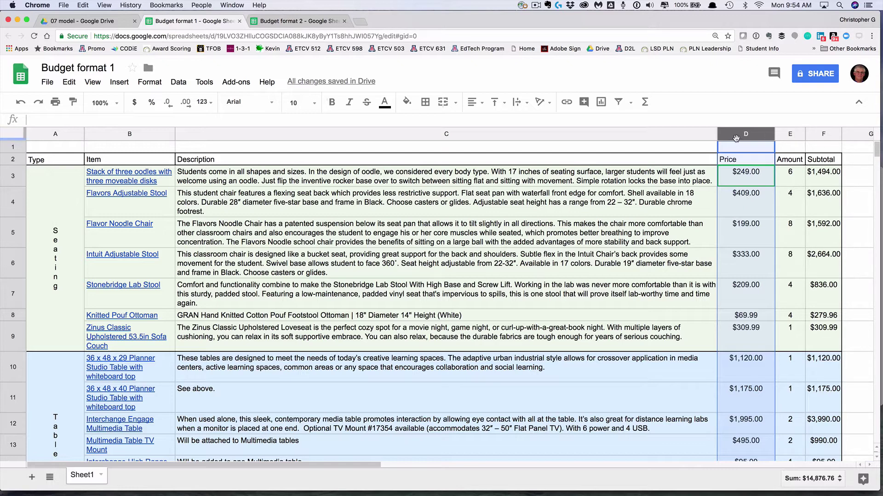
pyautogui.moveTo(735, 136)
# - Enter =D3*E3 in subtotal cell F3, multiplying Price by Amount to give $1,494.00
pyautogui.click(822, 177)
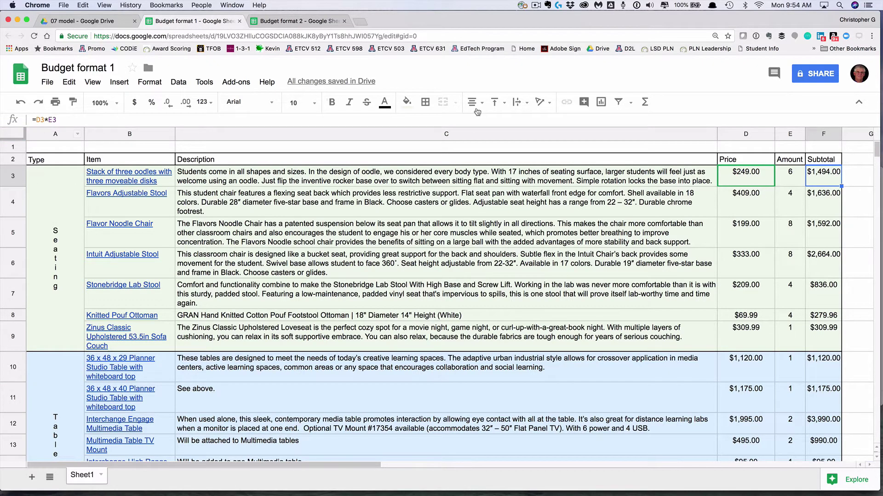
pyautogui.moveTo(741, 182)
pyautogui.hotkey('ctrl', 'z')
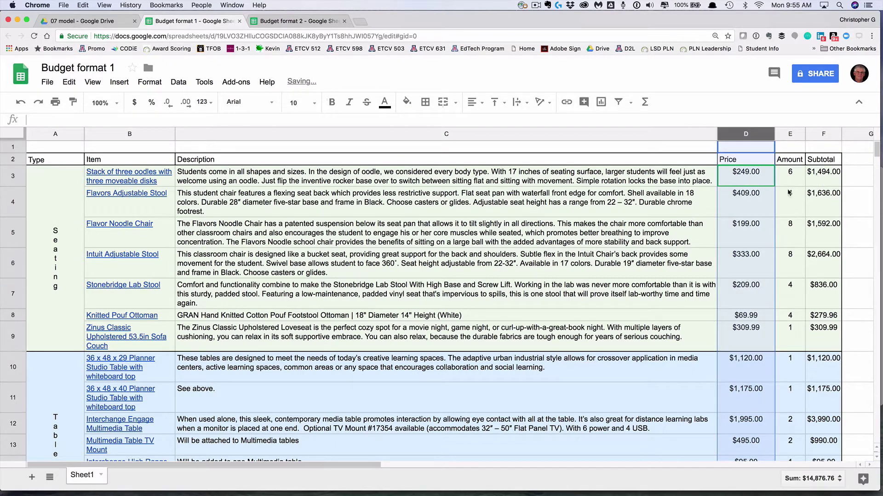
pyautogui.click(825, 180)
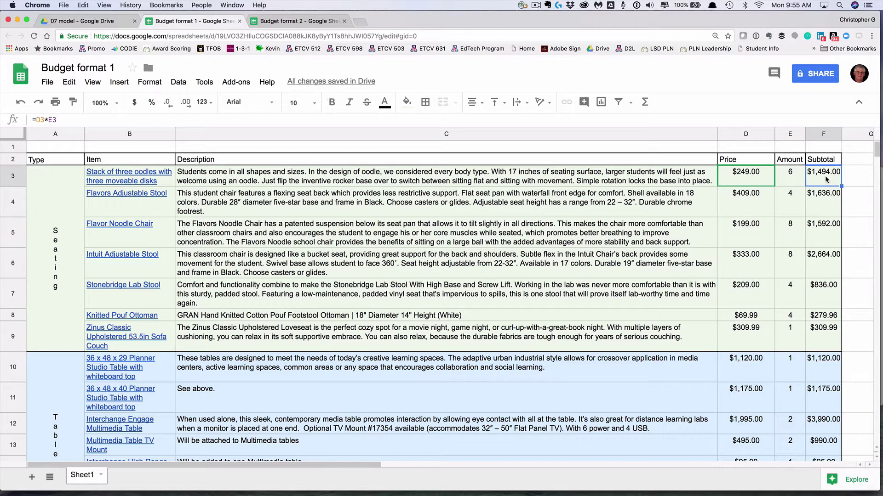
pyautogui.write('=d3')
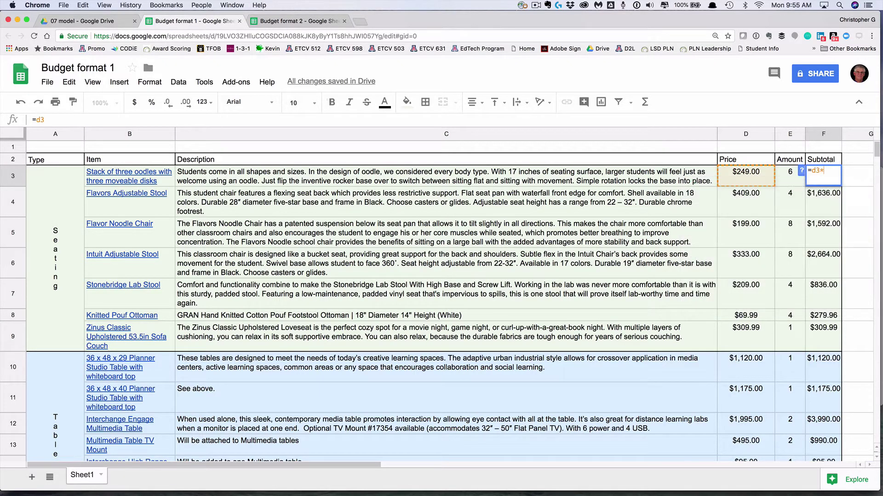
pyautogui.write('*e3')
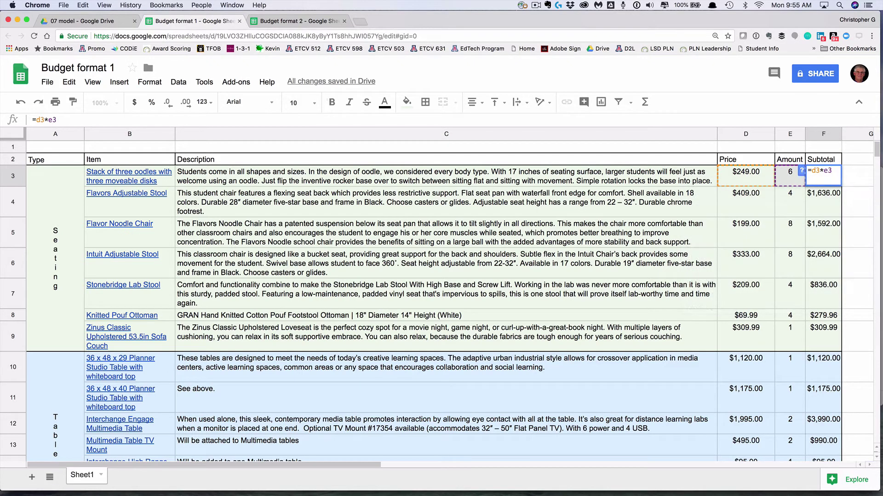
pyautogui.press('Return')
pyautogui.click(824, 181)
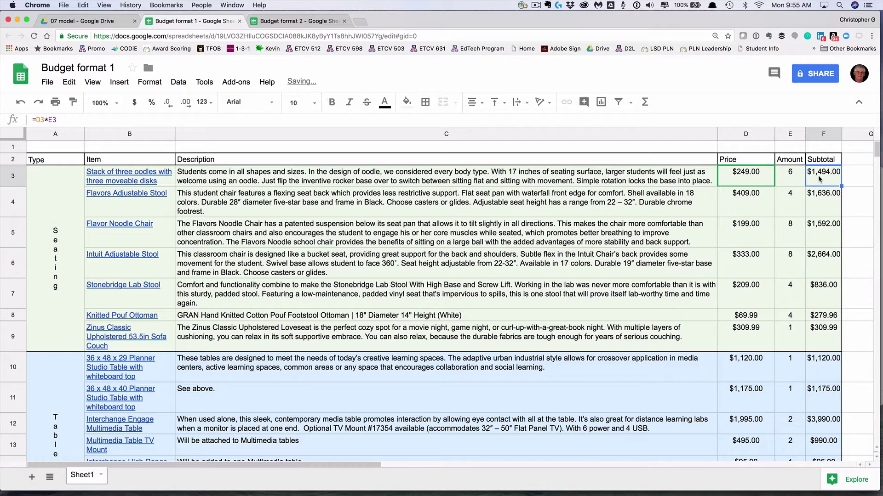
pyautogui.write('=')
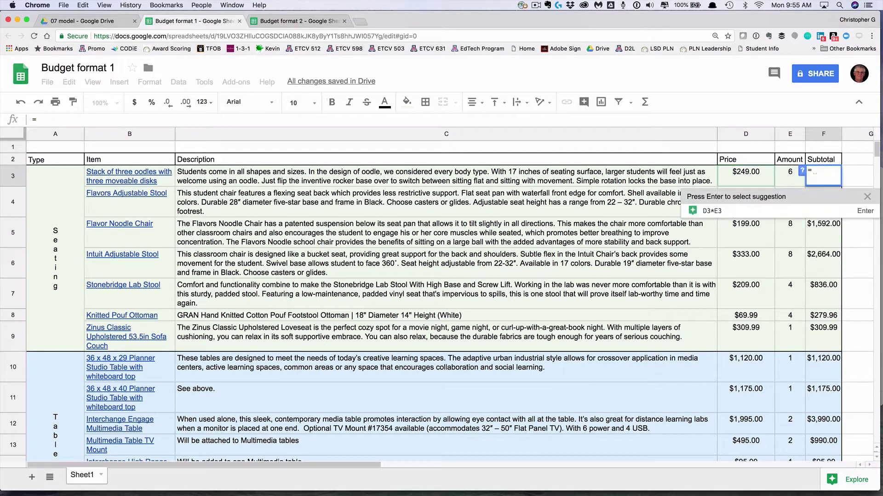
pyautogui.click(746, 178)
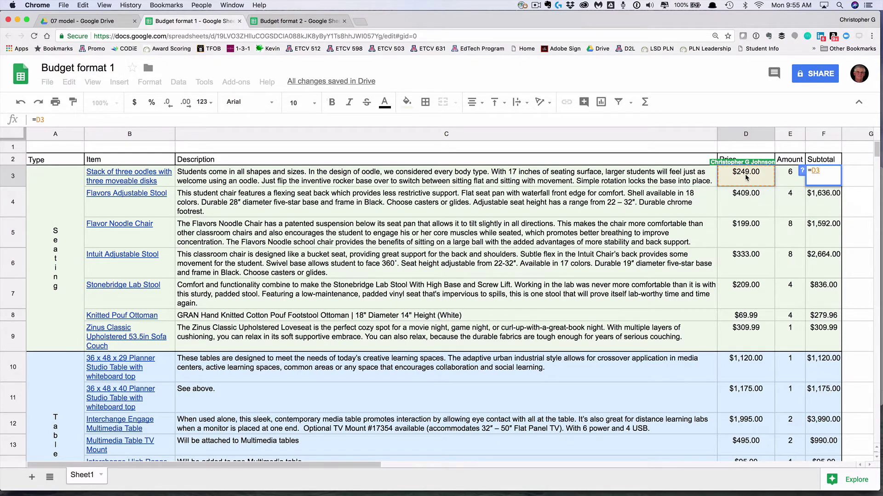
pyautogui.write('*')
pyautogui.click(784, 175)
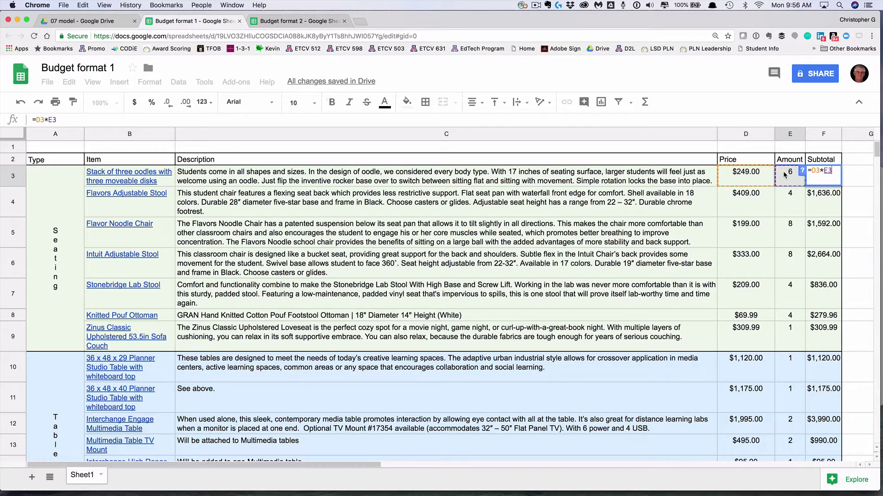
pyautogui.press('Return')
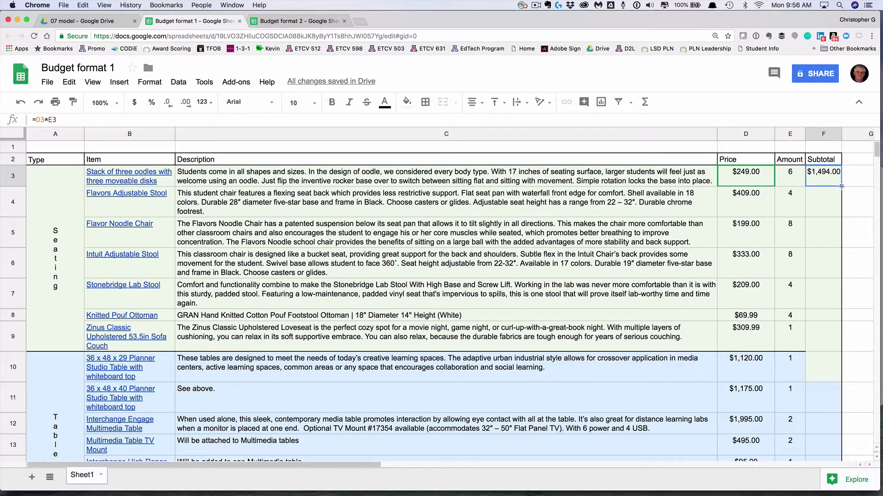
# - Fill F3's Price×Amount formula down to F9, check it, then extend it through F21
pyautogui.moveTo(842, 186); pyautogui.dragTo(840, 345)
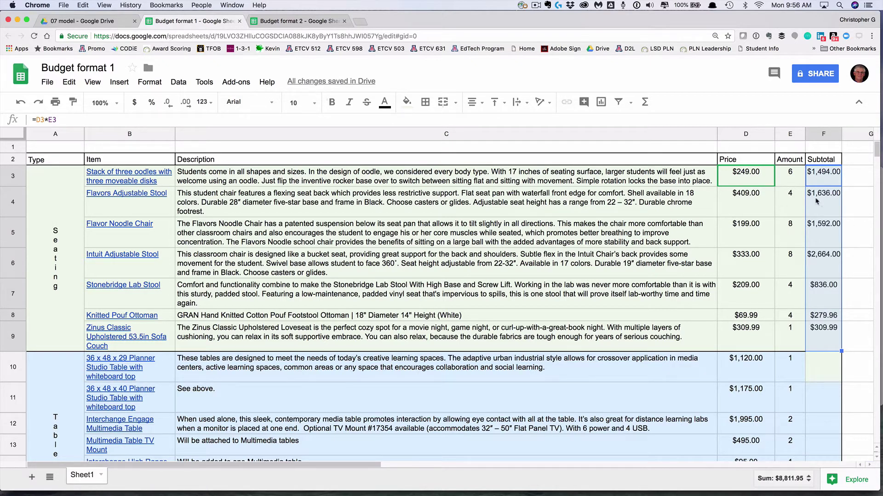
pyautogui.click(815, 179)
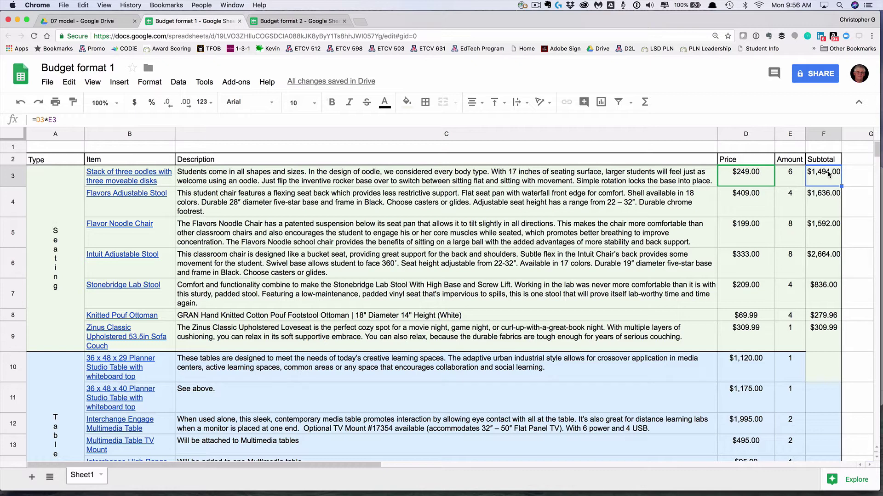
pyautogui.press('Down')
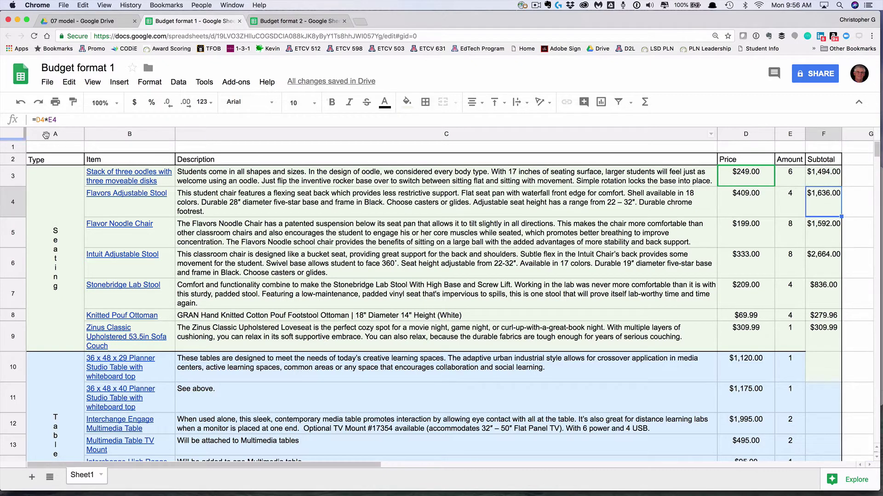
pyautogui.press('Down')
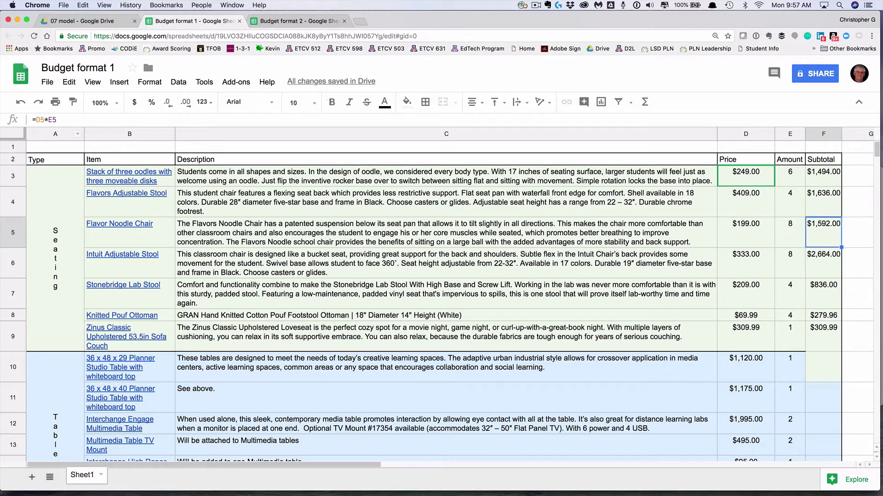
pyautogui.press('Down')
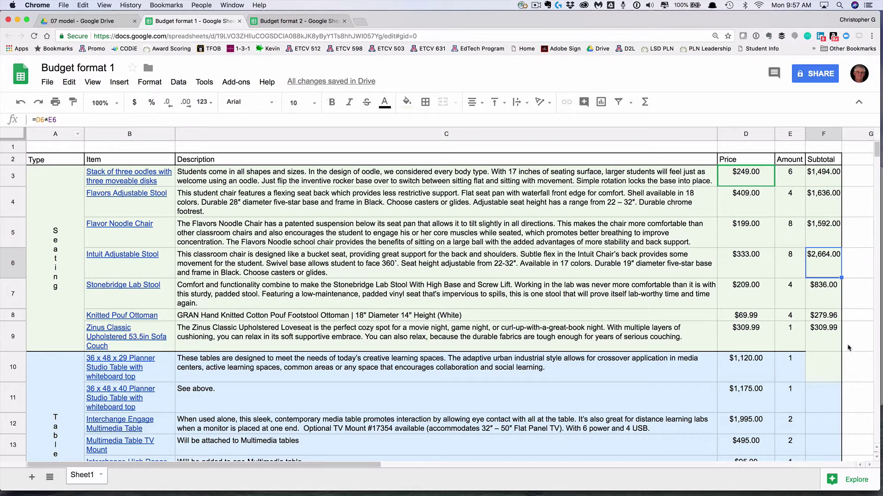
pyautogui.click(823, 333)
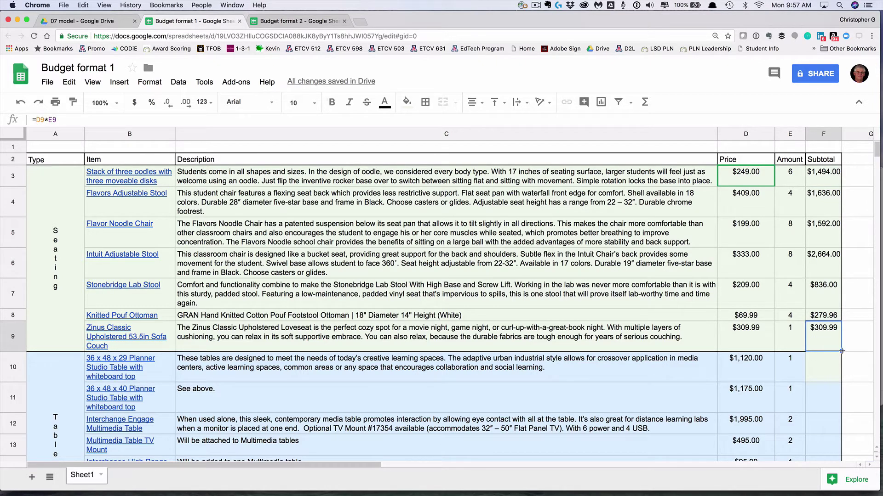
pyautogui.moveTo(841, 351)
pyautogui.mouseDown()
pyautogui.moveTo(834, 469)
pyautogui.moveTo(830, 255)
pyautogui.moveTo(832, 340)
pyautogui.mouseUp()
# - Fill the Tables subtotals F10:F16 with light blue
pyautogui.scroll(5, 832, 340)
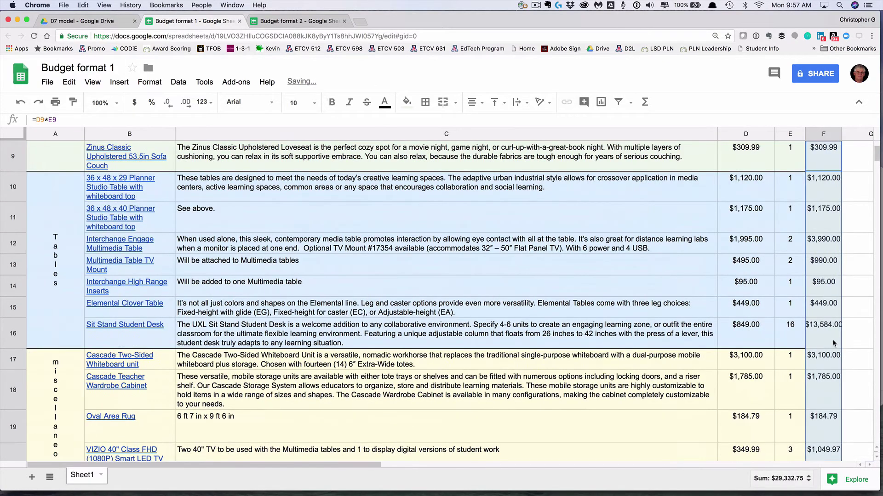
pyautogui.click(832, 340)
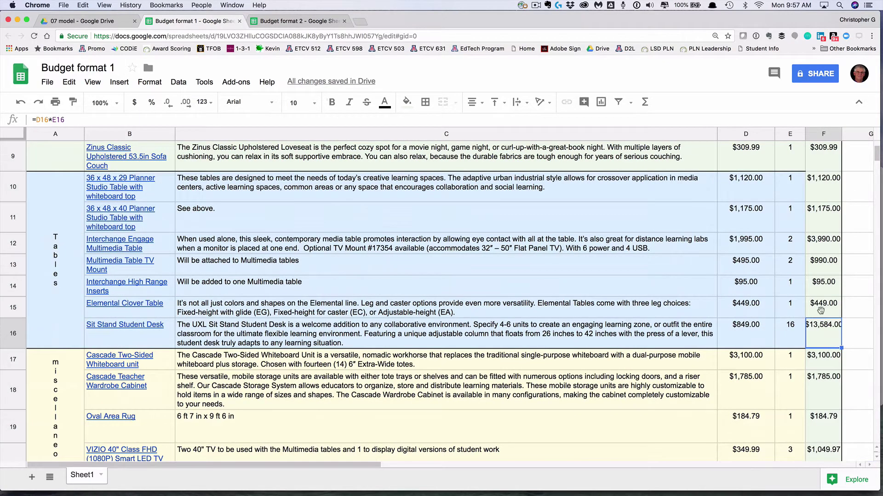
pyautogui.click(827, 188)
pyautogui.keyDown('shift'); pyautogui.click(830, 334); pyautogui.keyUp('shift')
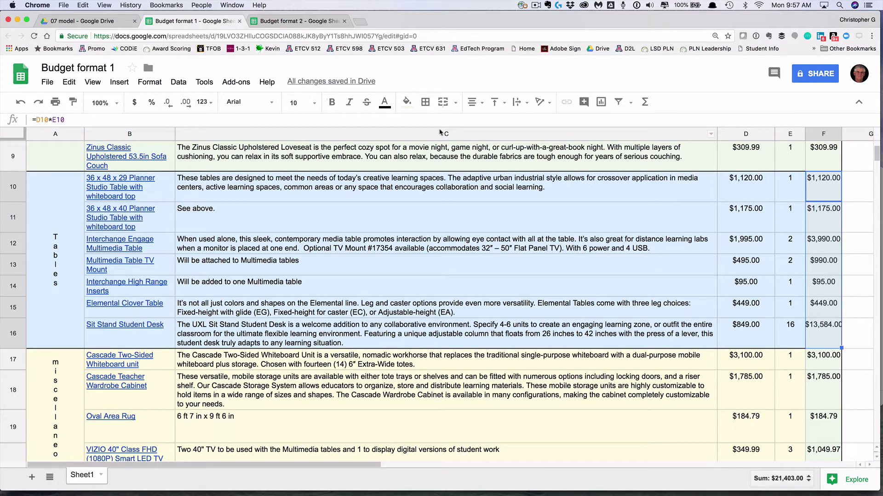
pyautogui.click(413, 106)
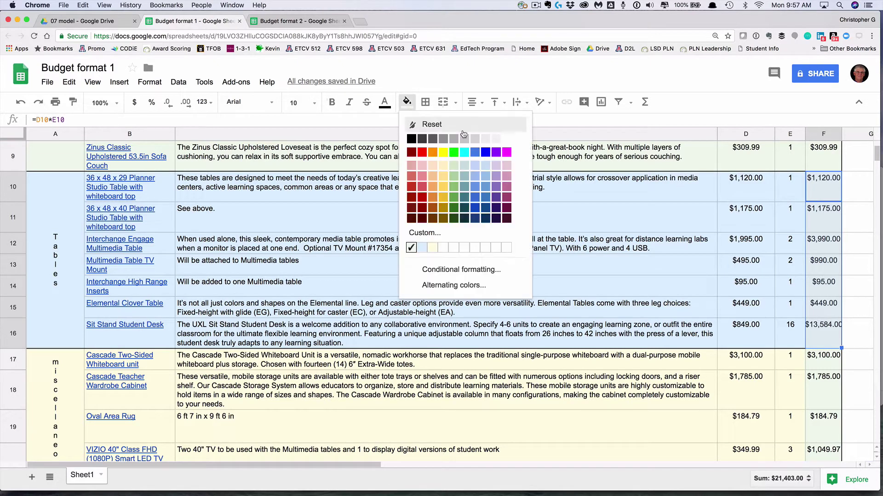
pyautogui.click(422, 248)
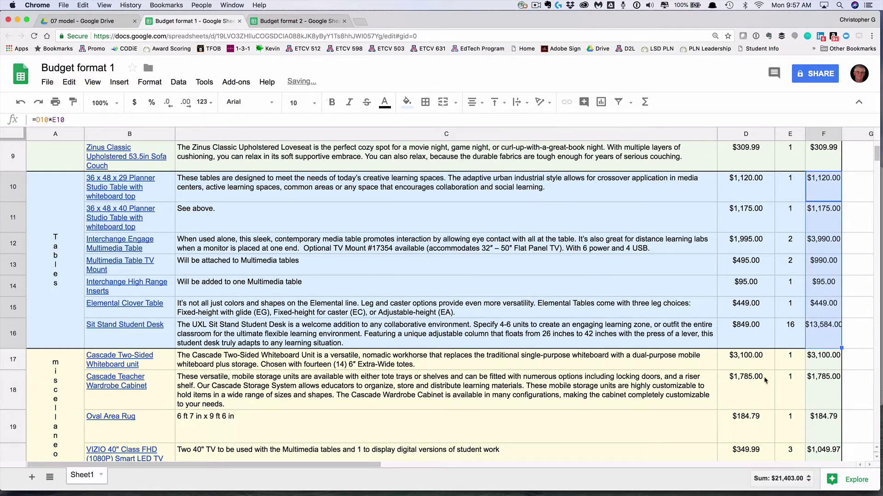
# - Undo the light-green fill on F17:F21 so they keep their section colours
pyautogui.click(811, 366)
pyautogui.scroll(-3, 822, 390)
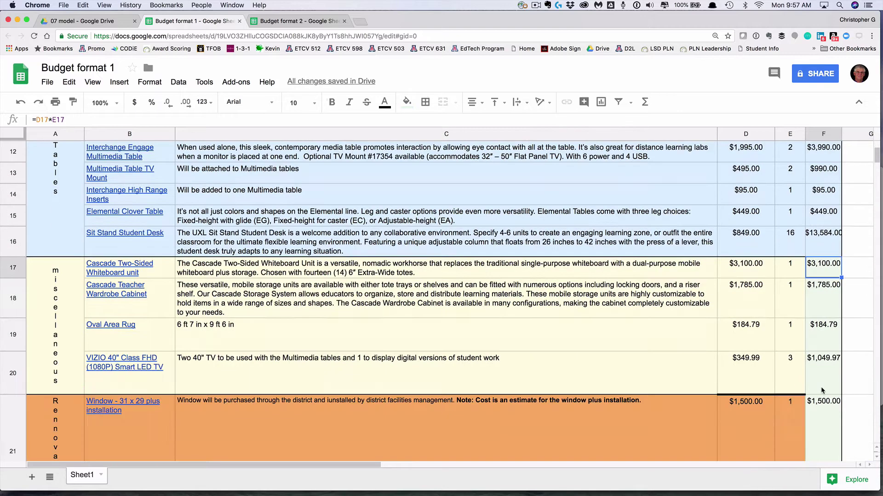
pyautogui.press('super+z')
pyautogui.press('super+z')
pyautogui.click(729, 397)
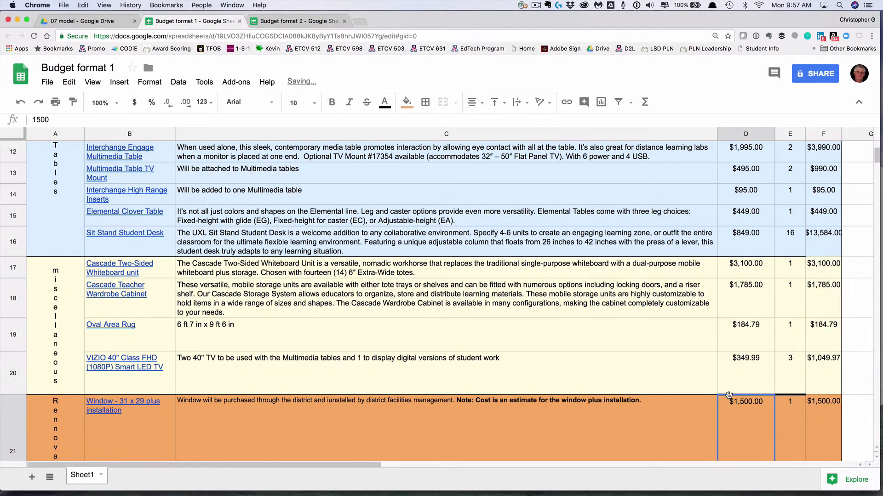
pyautogui.scroll(5, 751, 255)
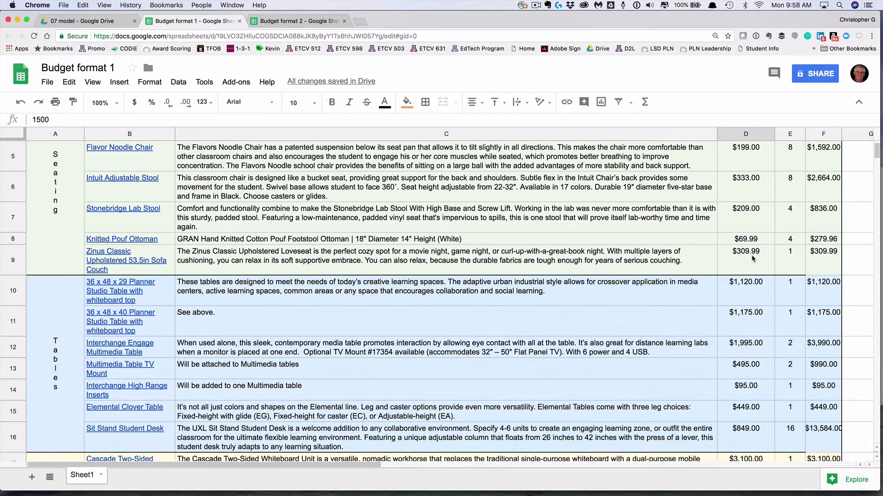
pyautogui.scroll(3, 752, 255)
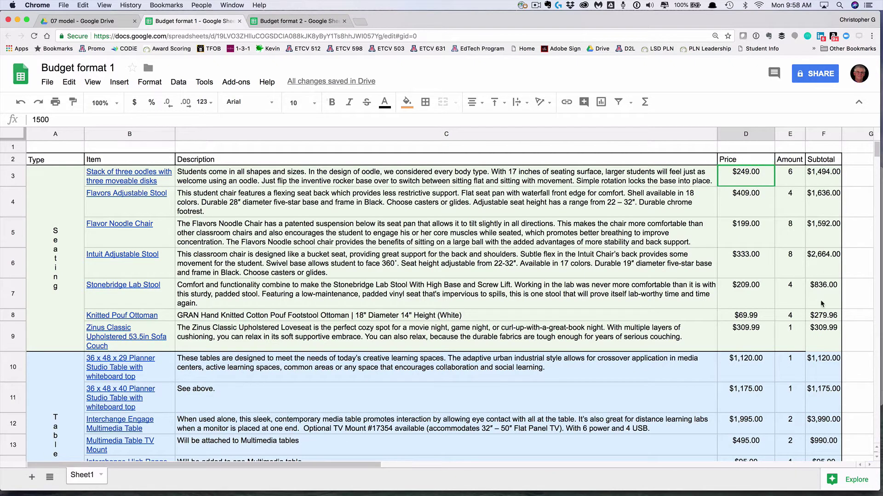
# - Copy the F10 subtotal formula into F11
pyautogui.click(823, 368)
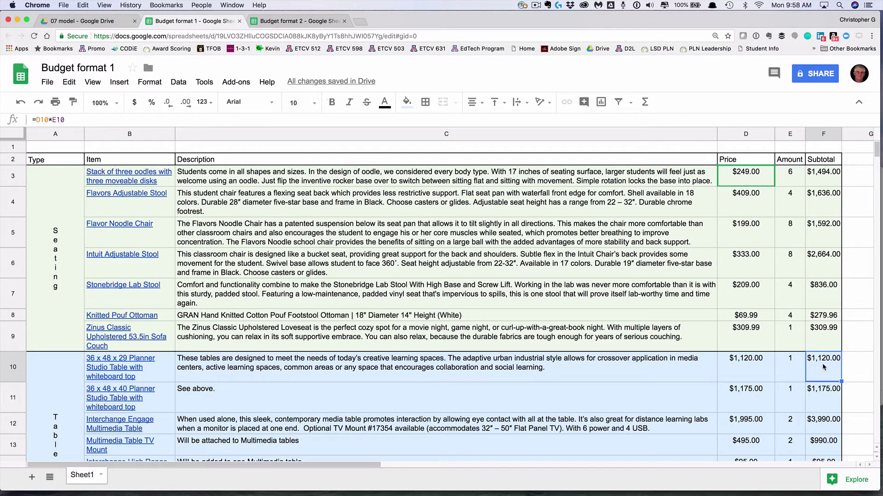
pyautogui.press('Down')
pyautogui.press('cmd+v')
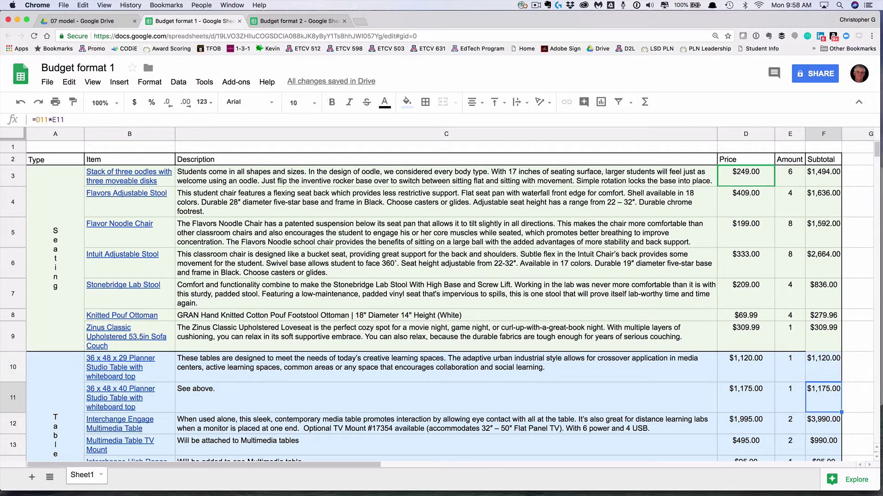
# - Widen column F so all subtotals and the $37,834.71 grand total show fully
pyautogui.scroll(-5, 436, 302)
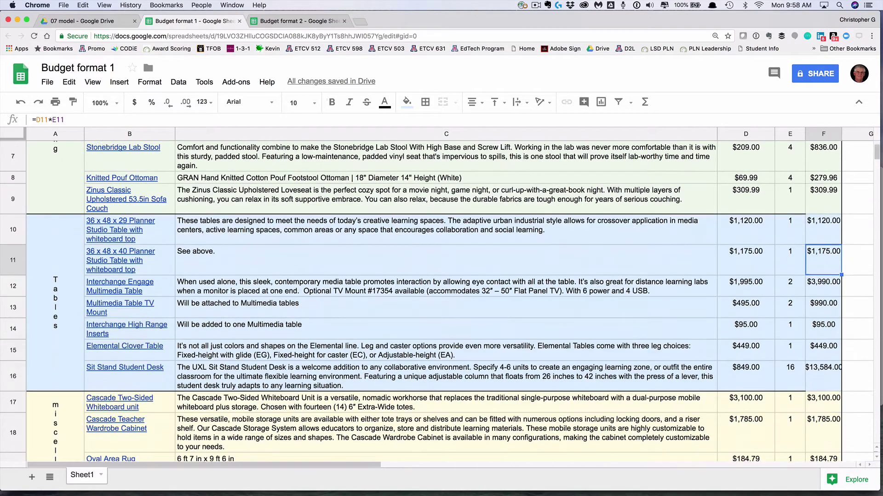
pyautogui.scroll(-2, 436, 301)
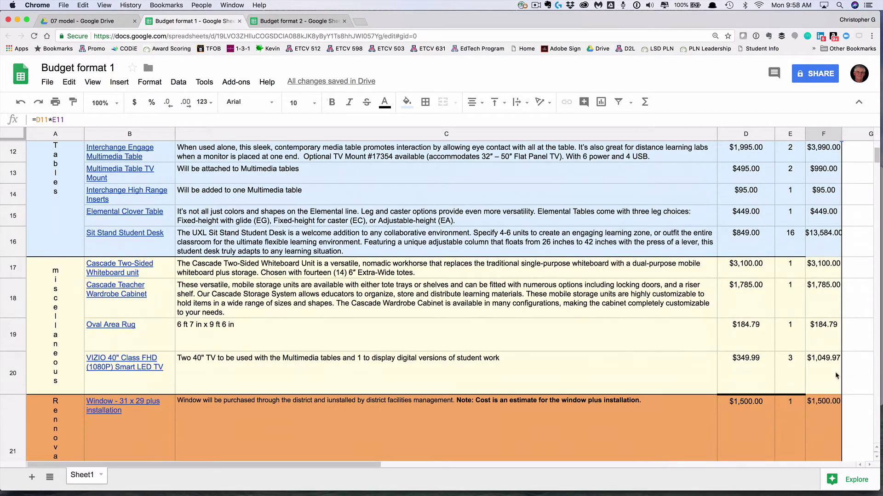
pyautogui.scroll(-3, 872, 416)
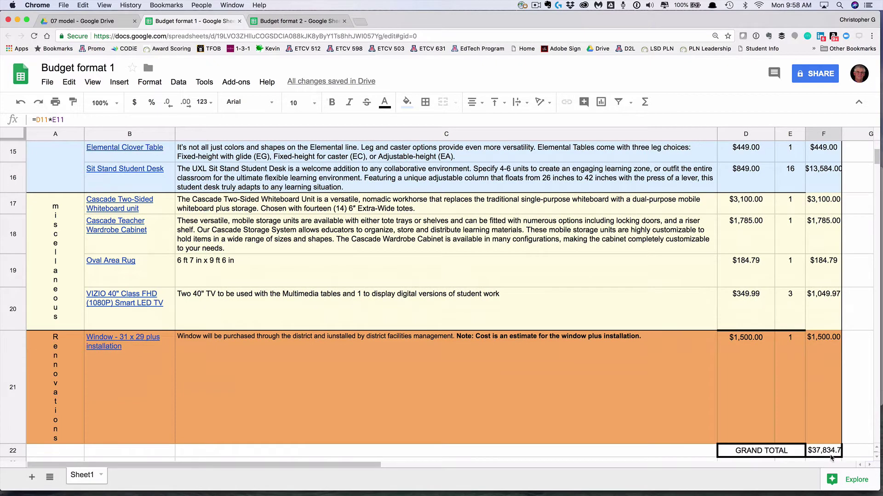
pyautogui.click(837, 437)
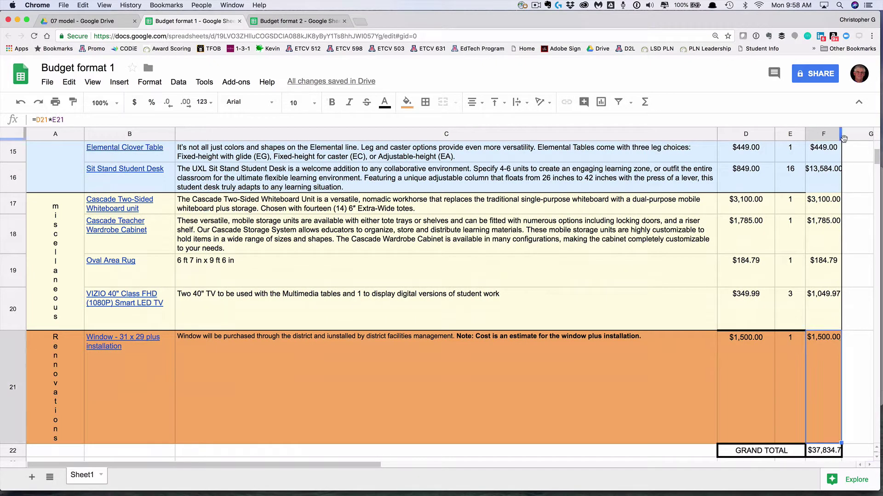
pyautogui.moveTo(843, 137); pyautogui.dragTo(849, 136)
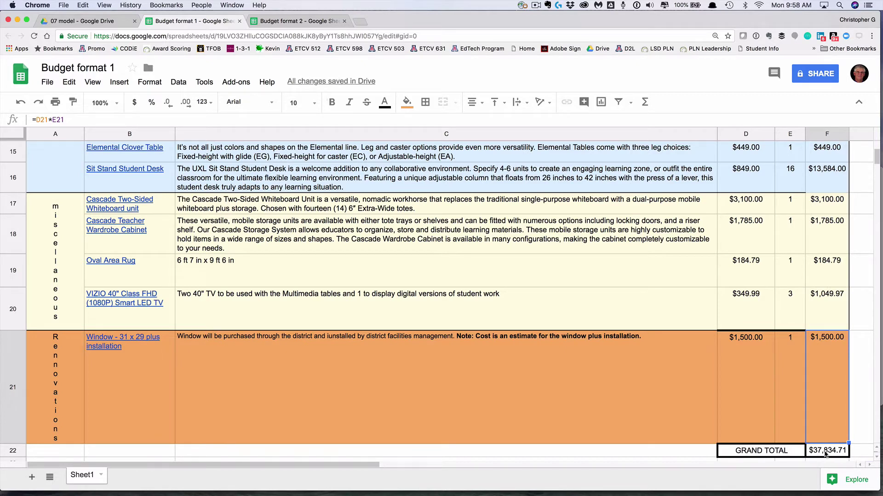
# - Replace the F22 grand total with =SUM(F3:F21), showing $37,834.71, then switch to Budget format 2
pyautogui.click(825, 453)
pyautogui.press('Delete')
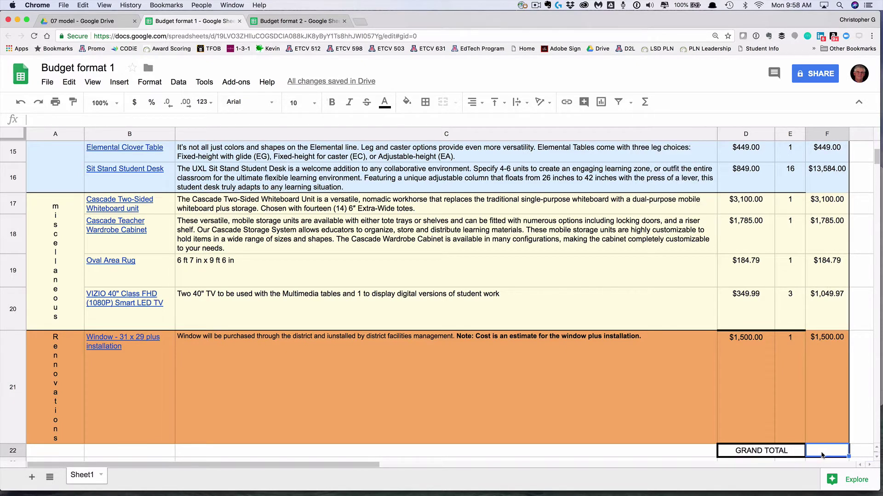
pyautogui.click(644, 103)
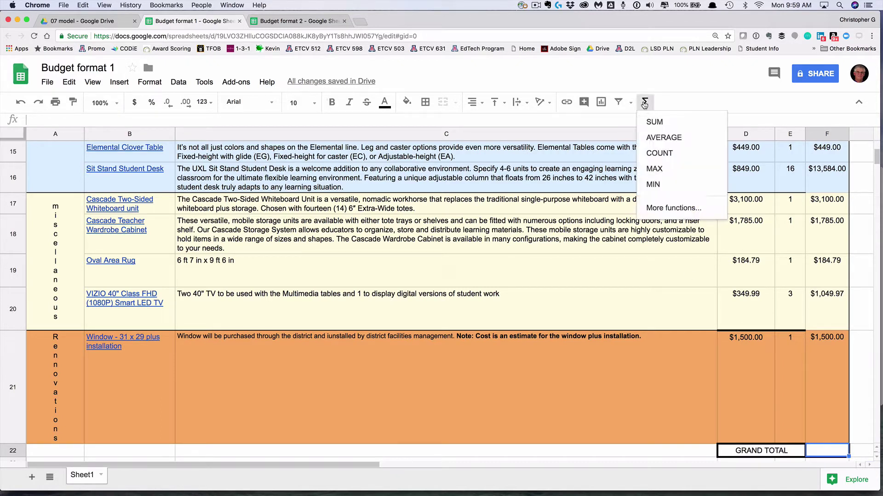
pyautogui.click(662, 124)
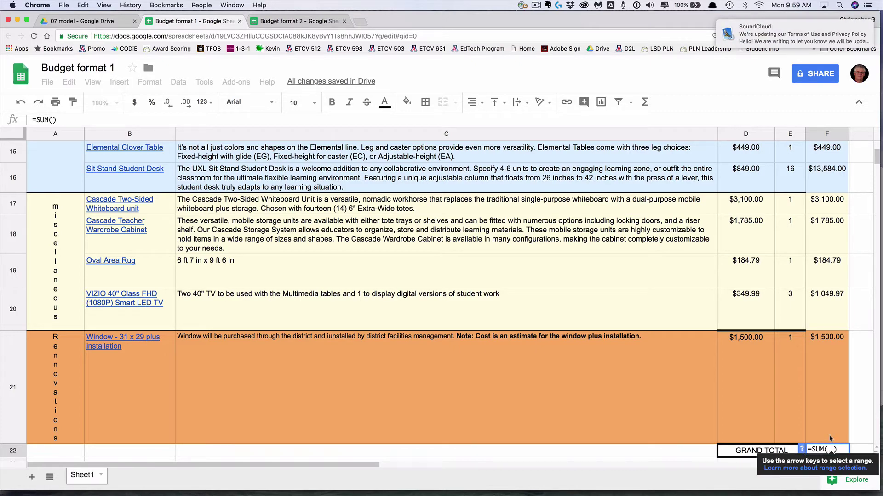
pyautogui.scroll(10, 827, 377)
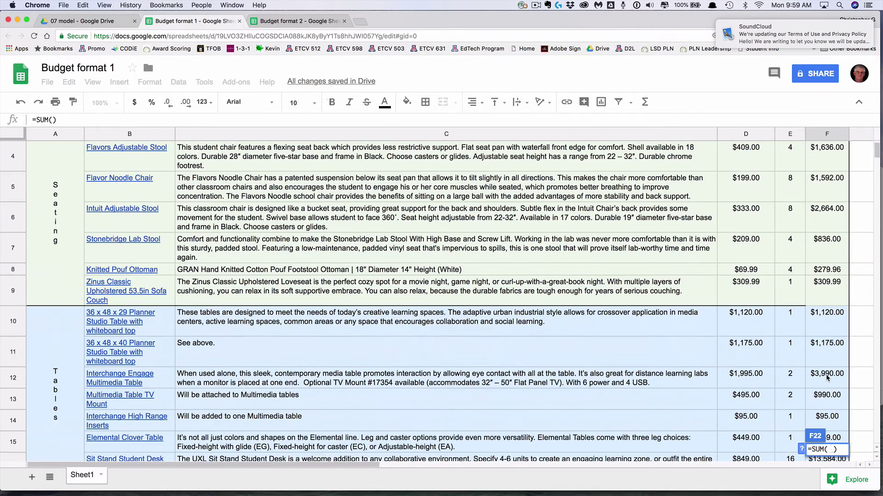
pyautogui.scroll(1, 827, 377)
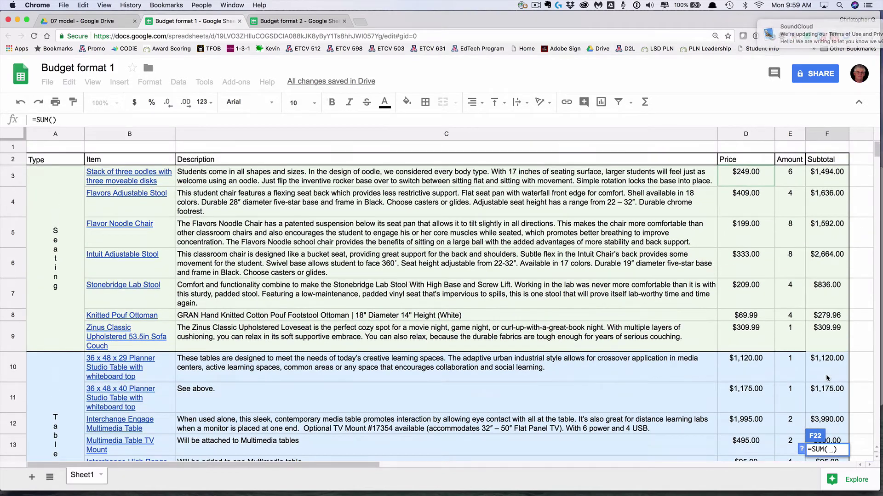
pyautogui.click(835, 178)
pyautogui.moveTo(835, 179); pyautogui.dragTo(840, 381)
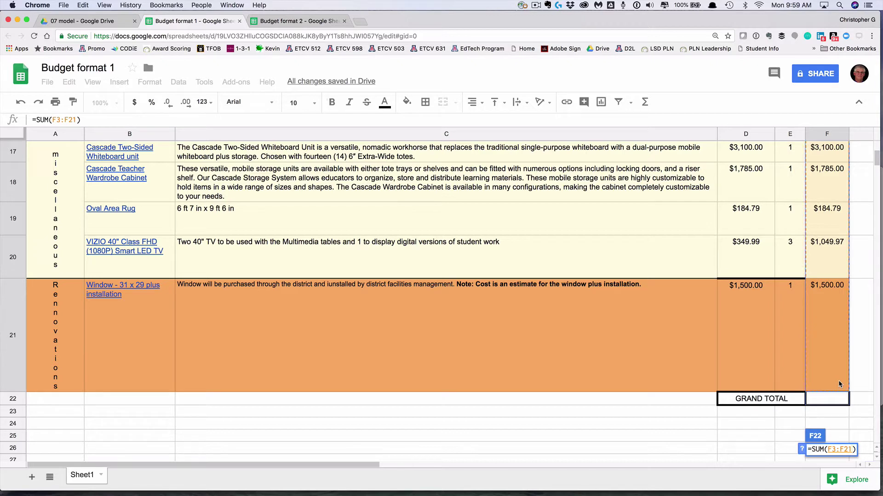
pyautogui.press('Return')
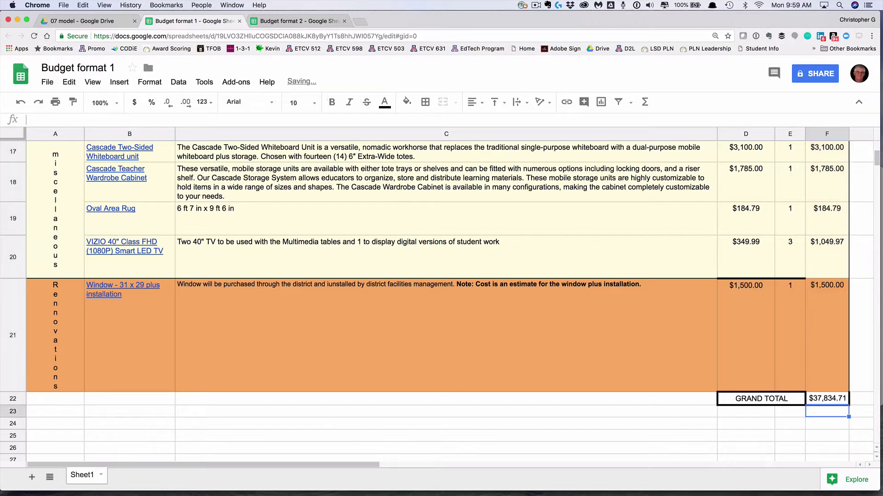
pyautogui.scroll(15, 420, 397)
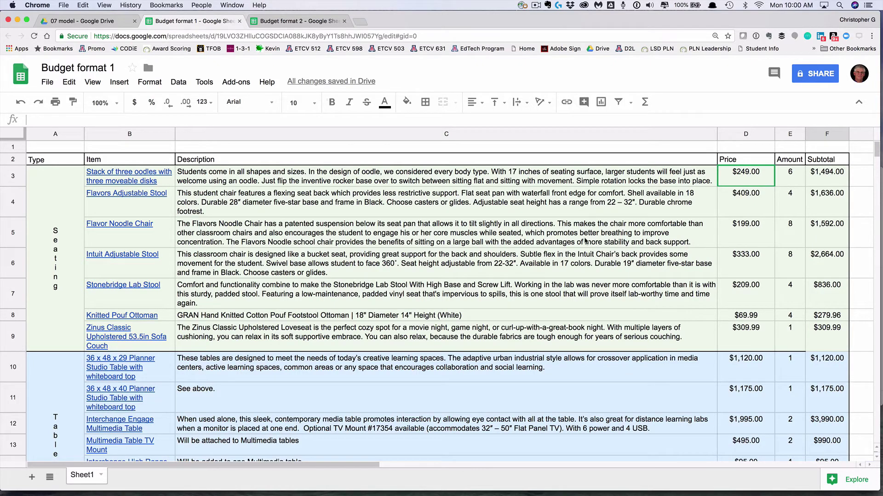
pyautogui.hotkey('ctrl', 'Tab')
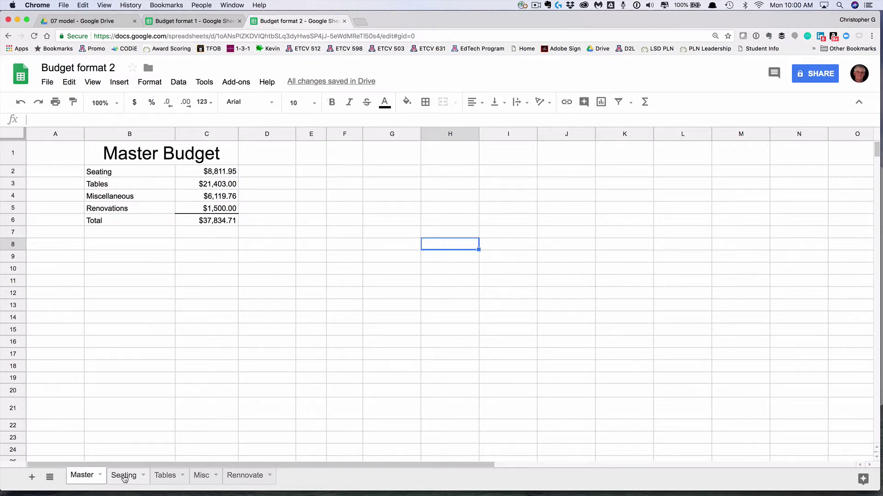
# - Browse the Seating, Tables, Rennovate and Master Budget sheets, ending on Renovations
pyautogui.click(124, 477)
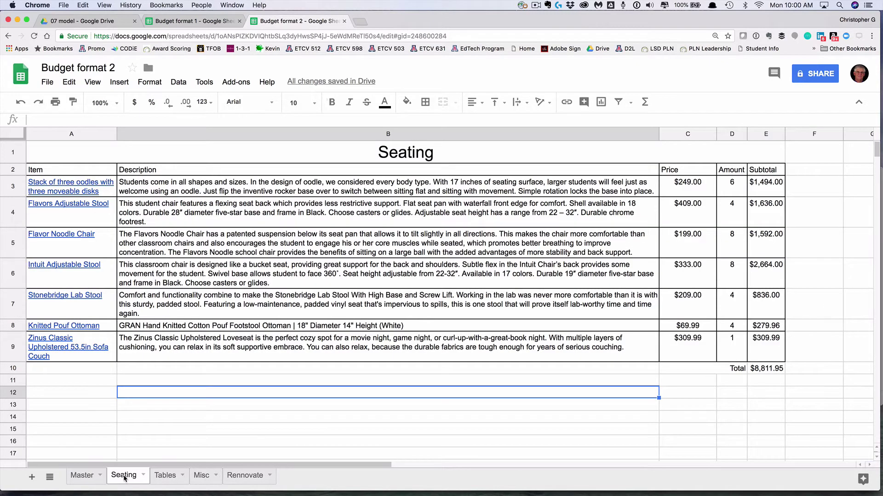
pyautogui.click(169, 479)
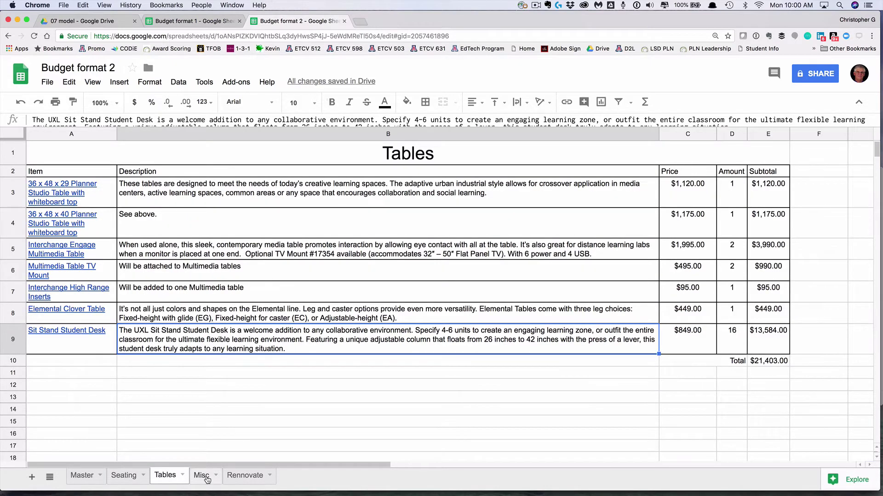
pyautogui.click(252, 478)
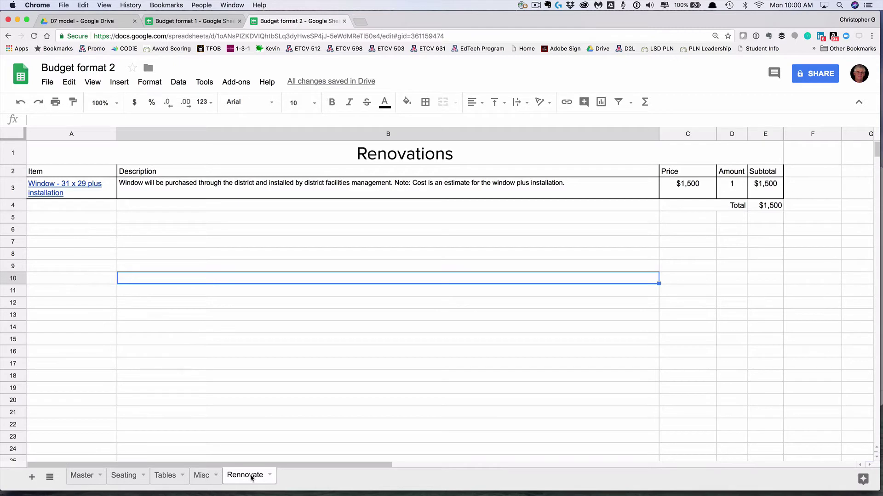
pyautogui.click(123, 476)
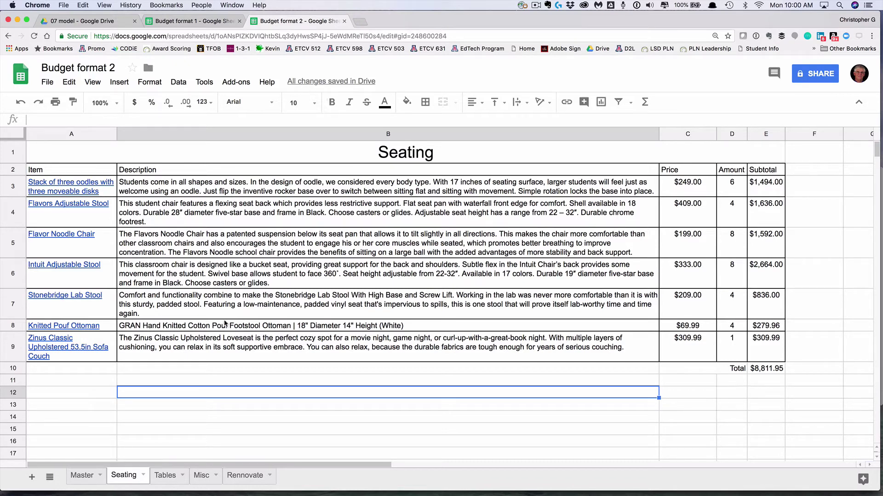
pyautogui.click(87, 476)
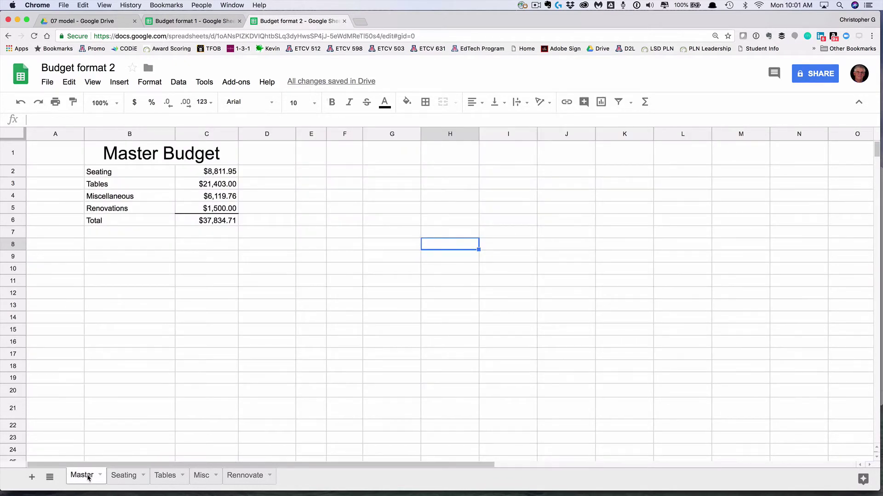
pyautogui.click(246, 476)
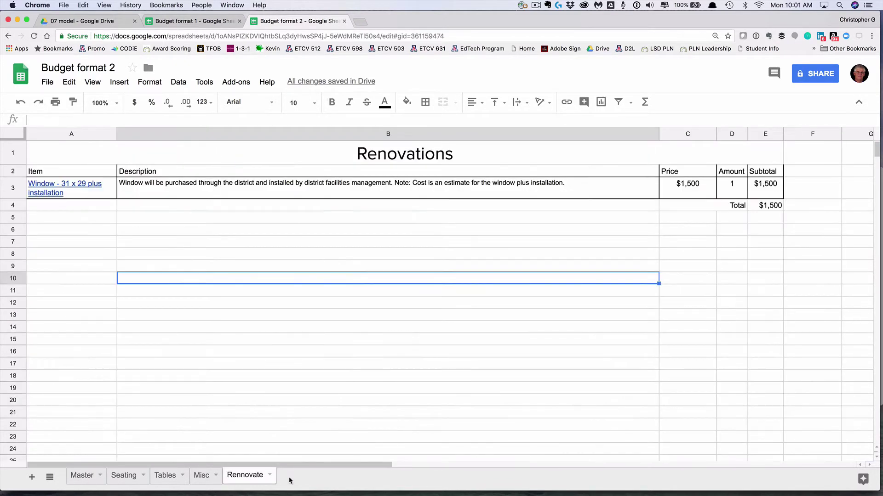
# - Add a new blank sheet and move it to the end of the sheet tabs
pyautogui.click(79, 478)
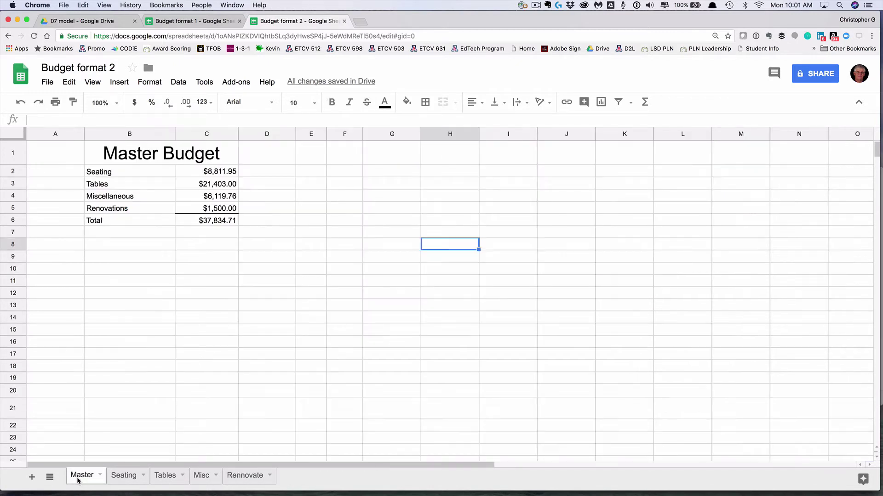
pyautogui.click(31, 479)
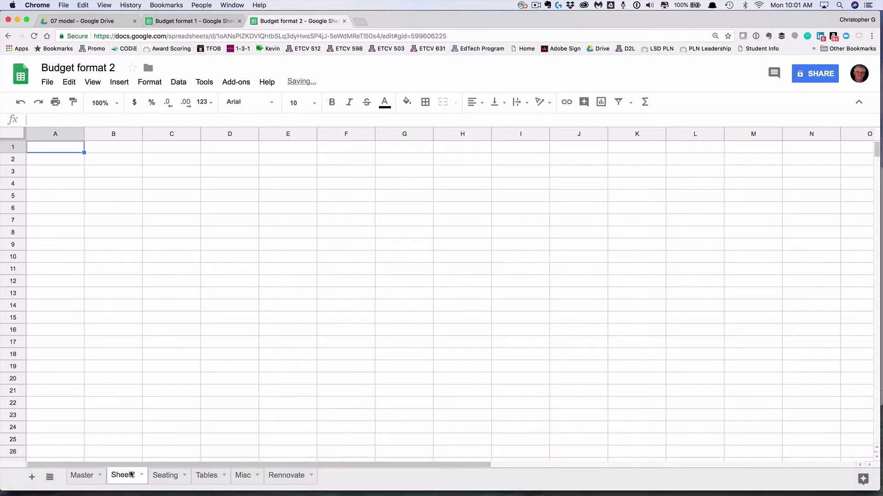
pyautogui.moveTo(114, 479); pyautogui.dragTo(282, 483)
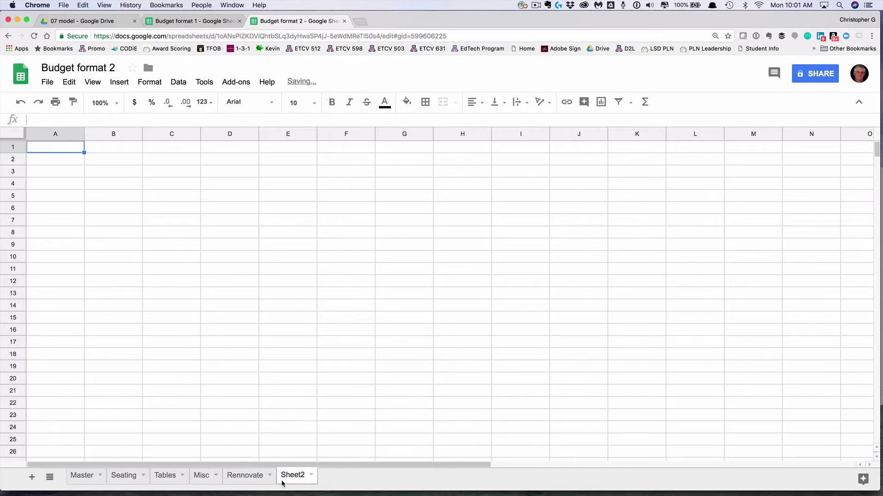
# - Rename the new sheet 'last sheet', then go back to the Seating sheet
pyautogui.click(311, 479)
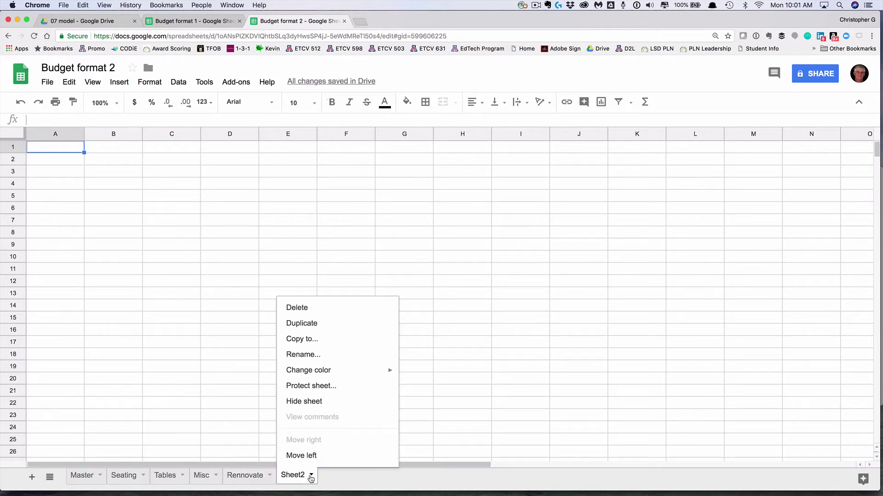
pyautogui.click(323, 354)
pyautogui.write('last sheet')
pyautogui.press('Return')
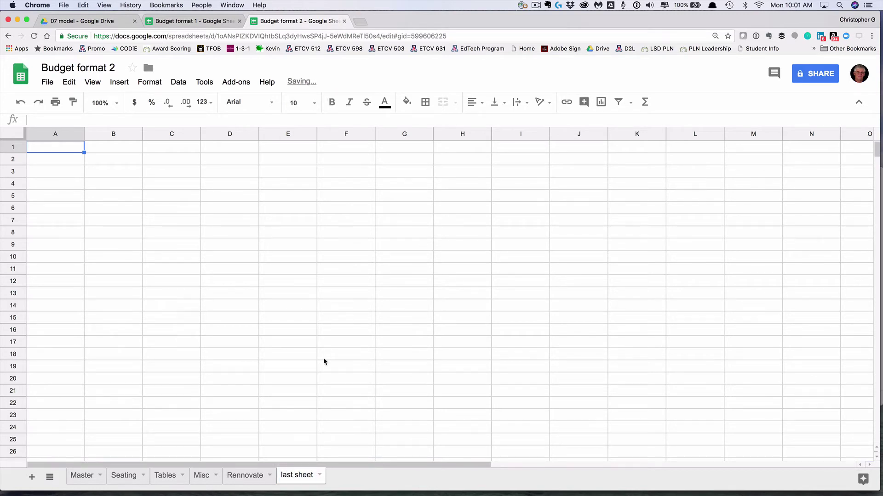
pyautogui.click(366, 334)
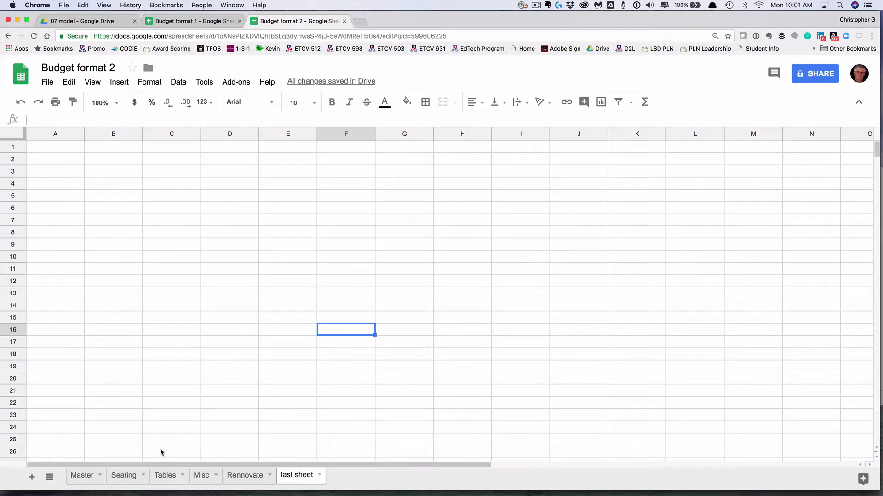
pyautogui.click(124, 475)
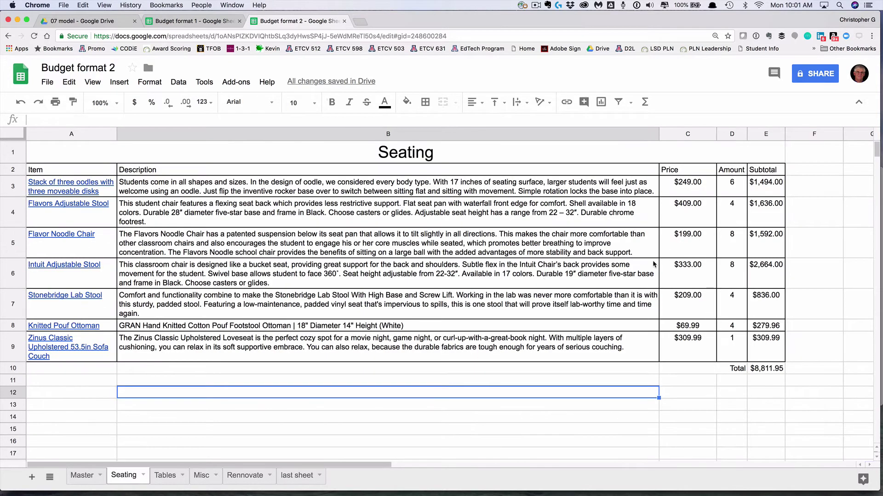
# - Copy the Seating total $8,811.95 from E10 into Master D2, then clear the #REF! result
pyautogui.click(756, 368)
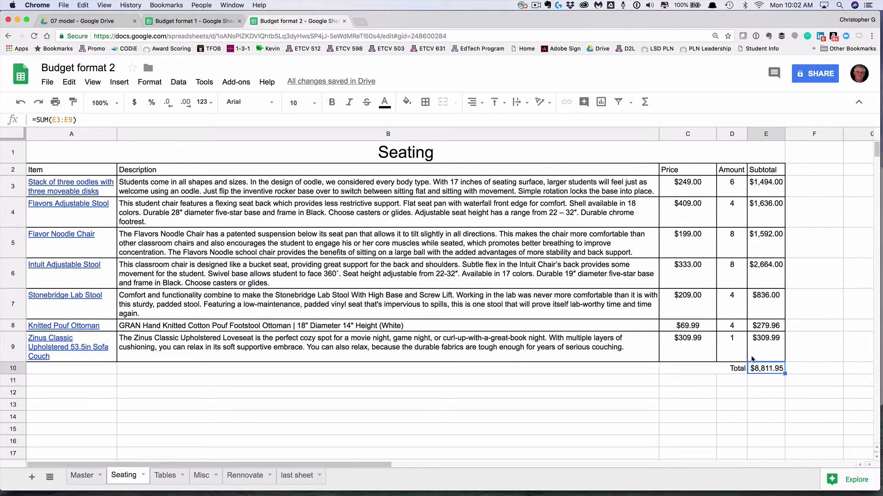
pyautogui.press('super+c')
pyautogui.click(85, 476)
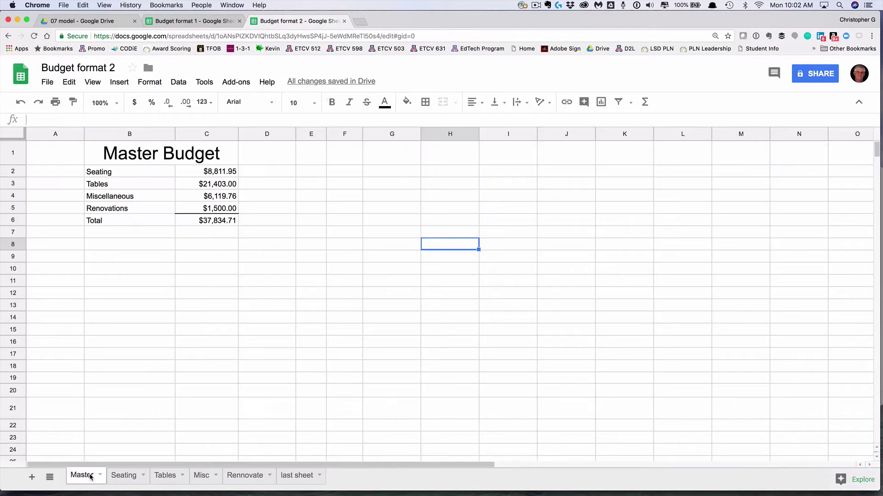
pyautogui.click(272, 173)
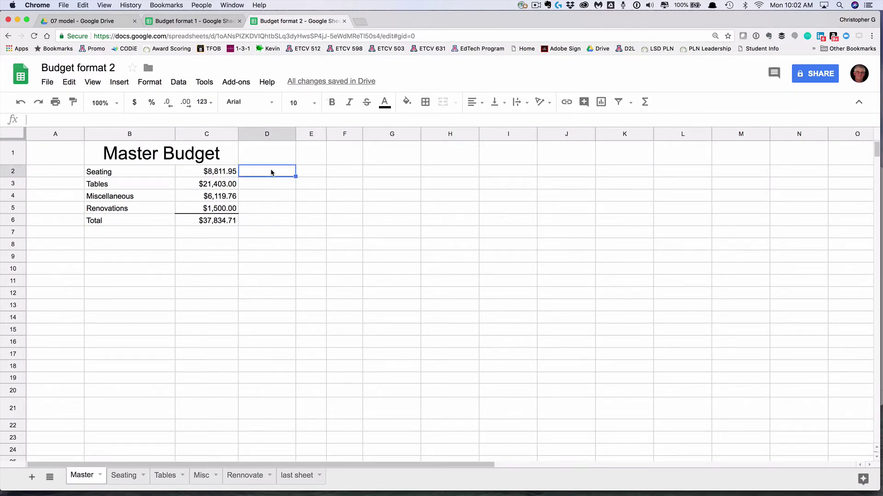
pyautogui.press('super+v')
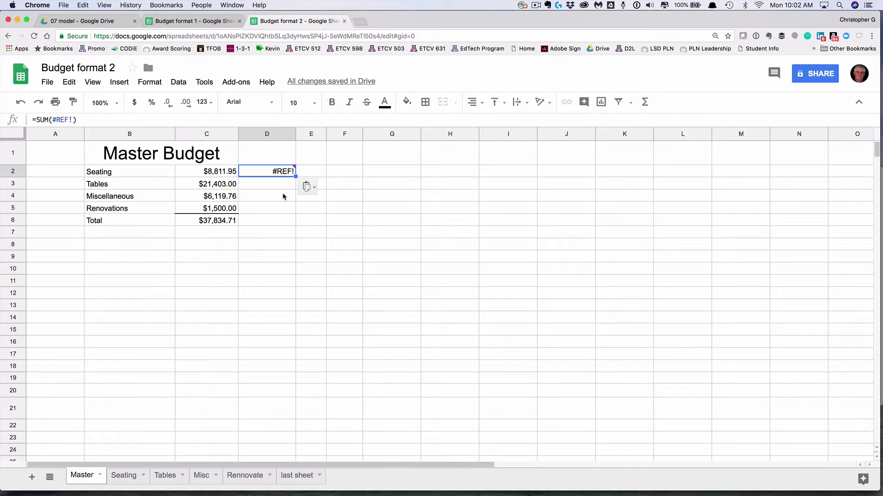
pyautogui.moveTo(279, 187)
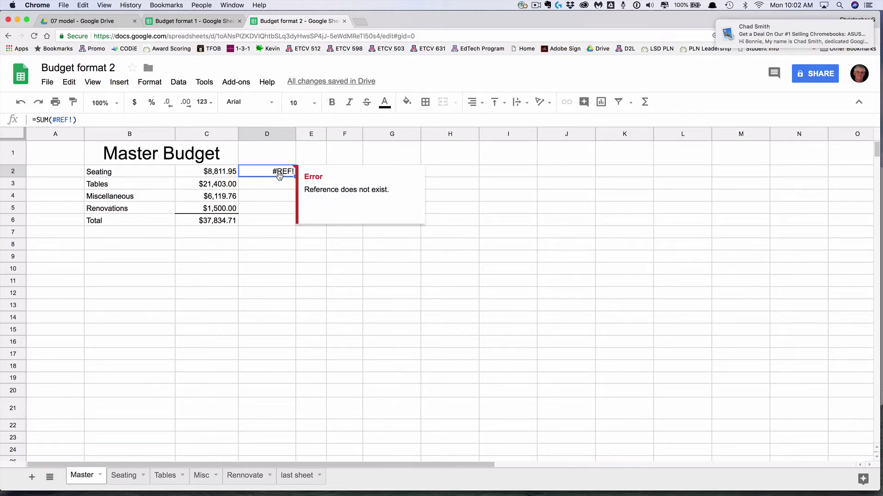
pyautogui.press('Delete')
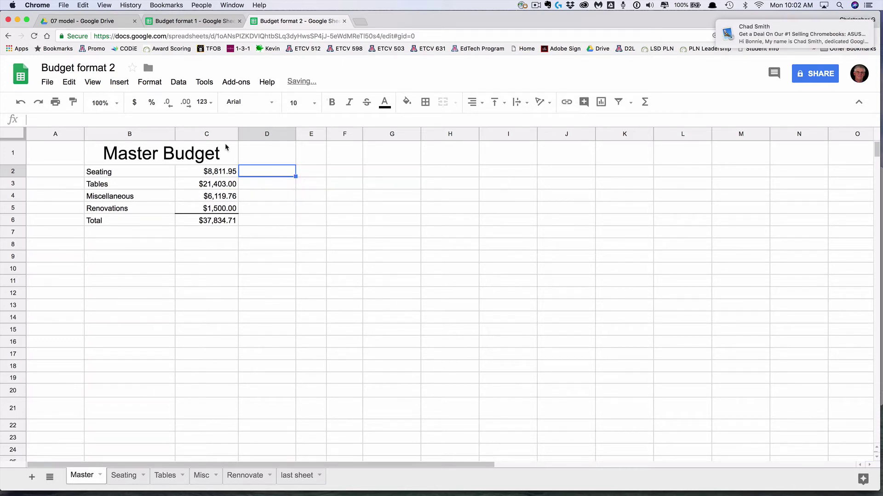
# - Paste the Seating total into D2 as values only, giving 8811.95
pyautogui.click(69, 82)
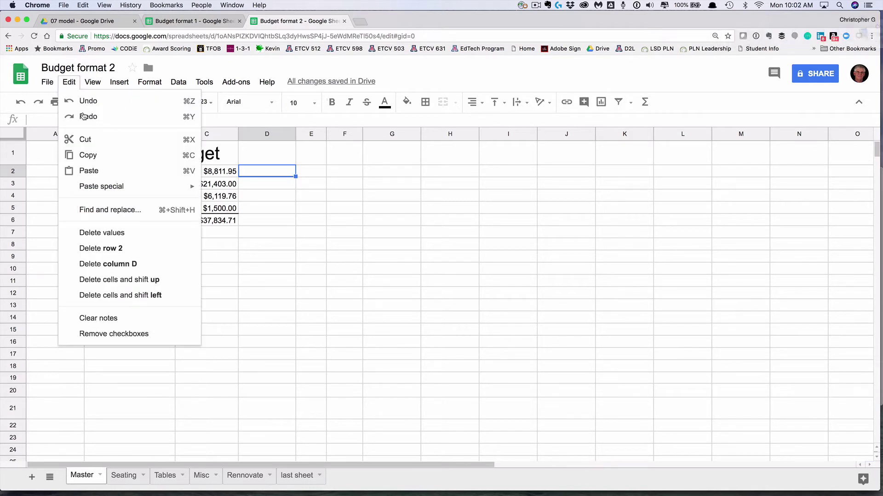
pyautogui.moveTo(98, 186)
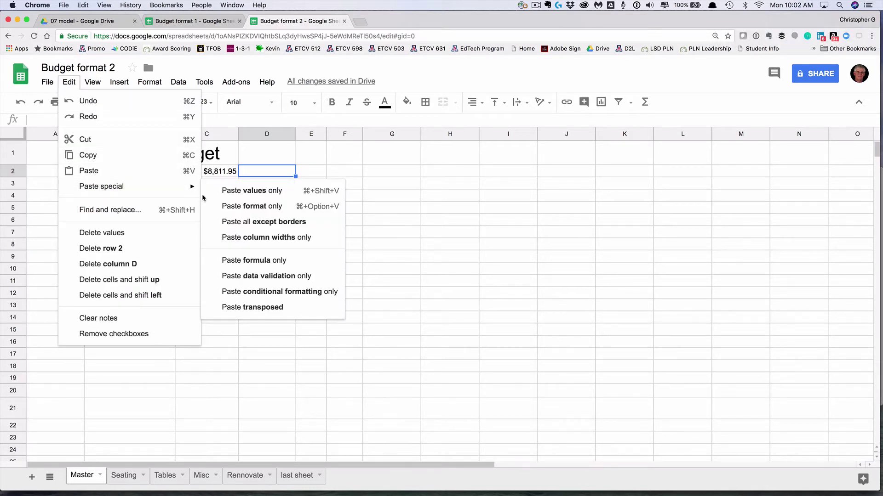
pyautogui.click(247, 190)
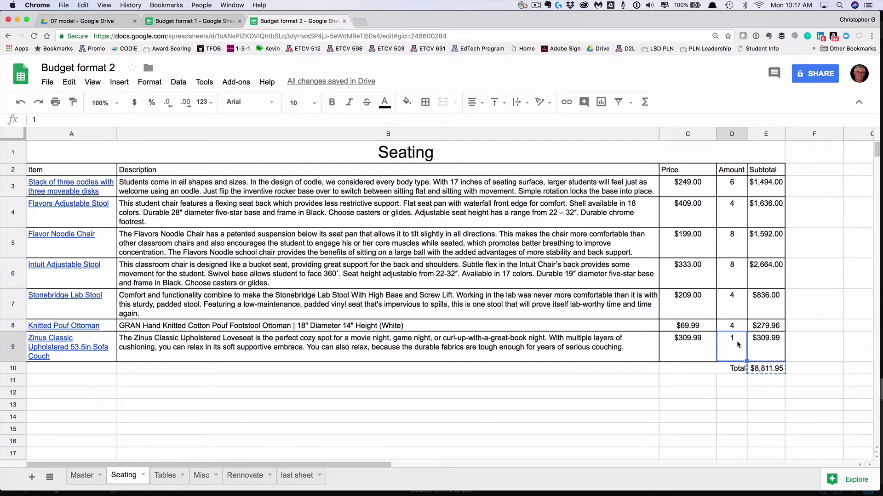
# - Set the loveseat amount in D9 to 2 and return to the Master Budget
pyautogui.write('2')
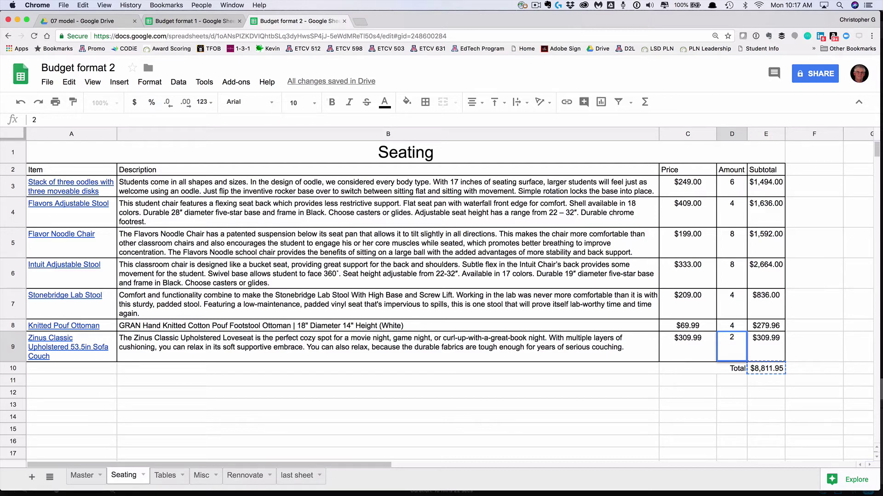
pyautogui.press('Return')
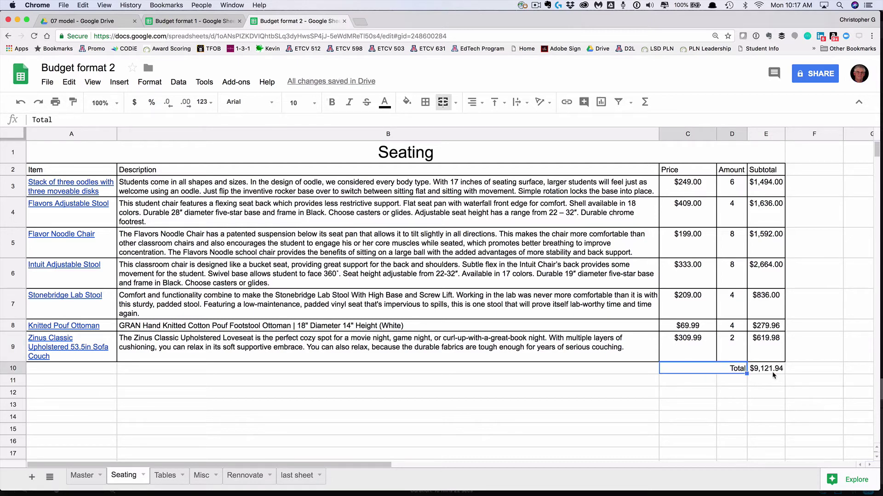
pyautogui.click(72, 476)
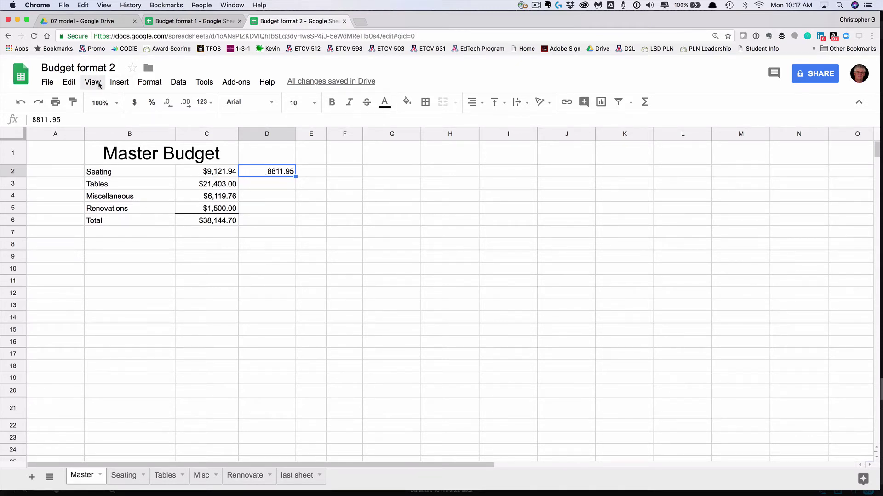
# - Paste only the formula into D2 via Paste special, leaving a #REF! result
pyautogui.click(67, 82)
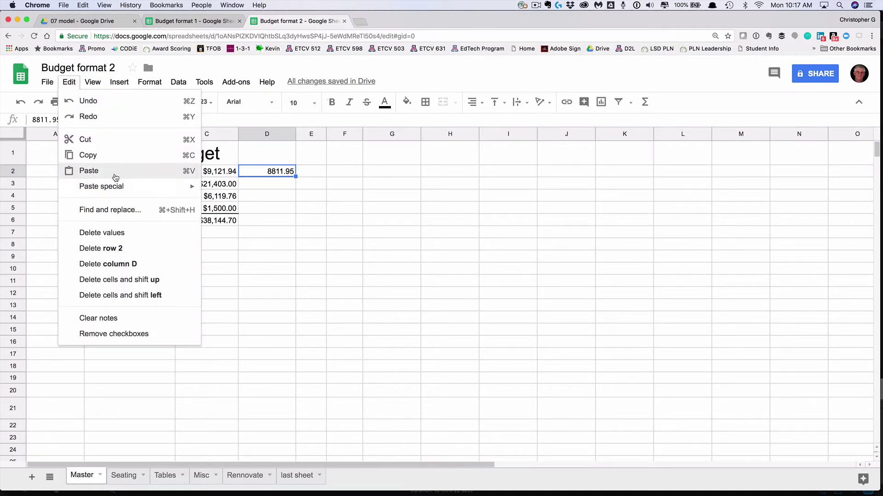
pyautogui.moveTo(115, 187)
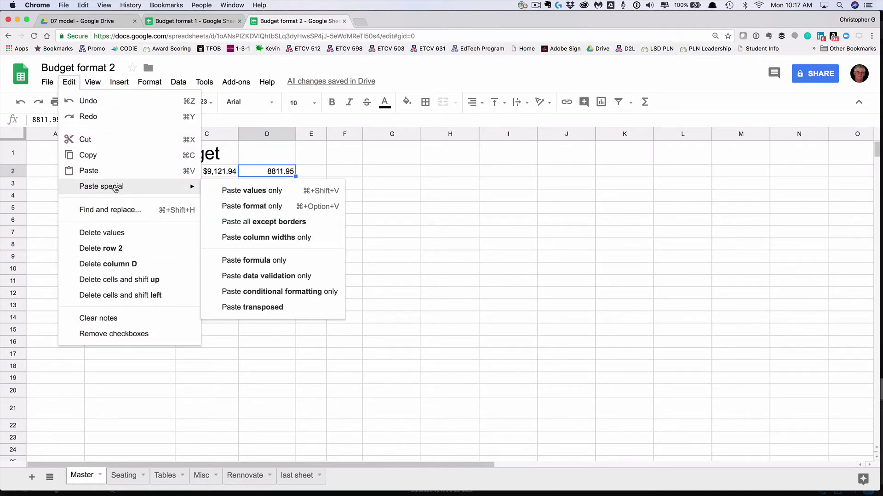
pyautogui.click(290, 261)
# - Compare C2's =Seating!E10 link, showing $9,121.94, with the broken formula in D2
pyautogui.moveTo(286, 174)
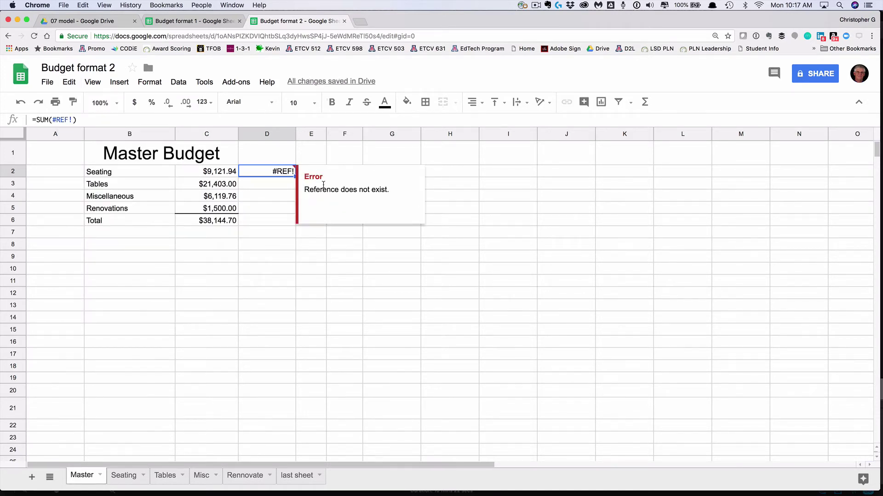
pyautogui.click(195, 172)
pyautogui.click(268, 173)
pyautogui.click(215, 174)
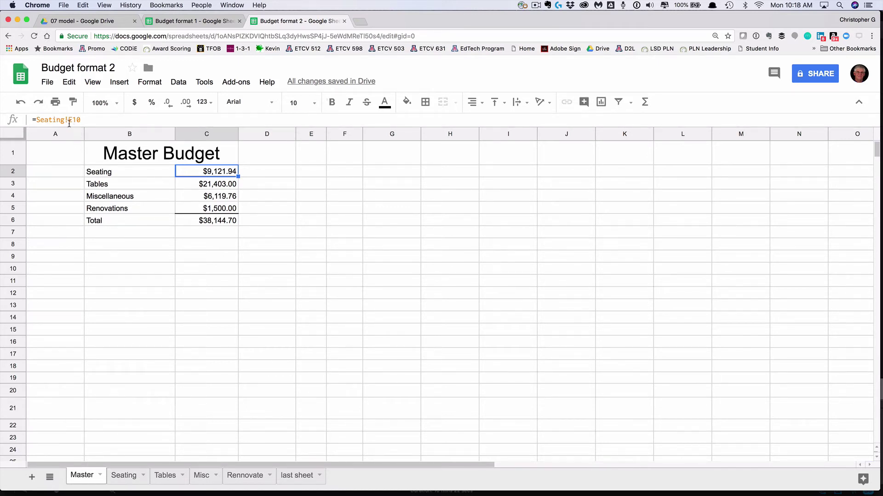
# - Inspect the Master Budget formulas linking the Tables, Misc and Renovations totals
pyautogui.click(127, 480)
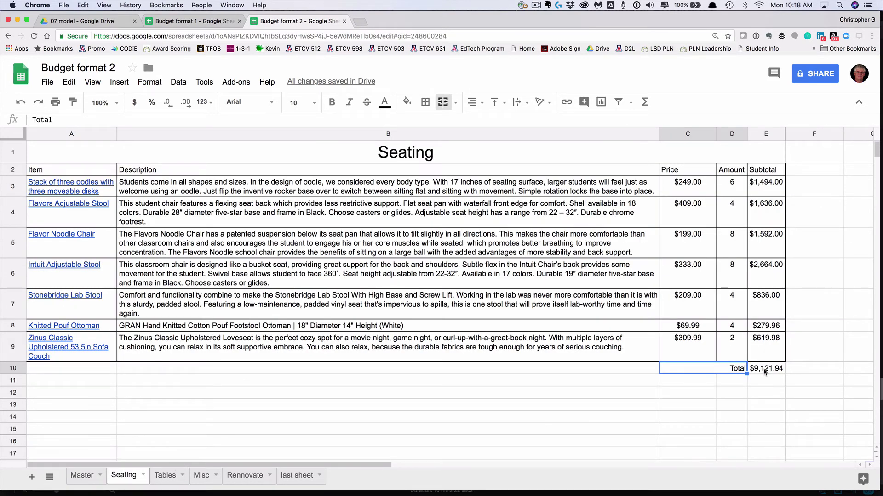
pyautogui.click(87, 476)
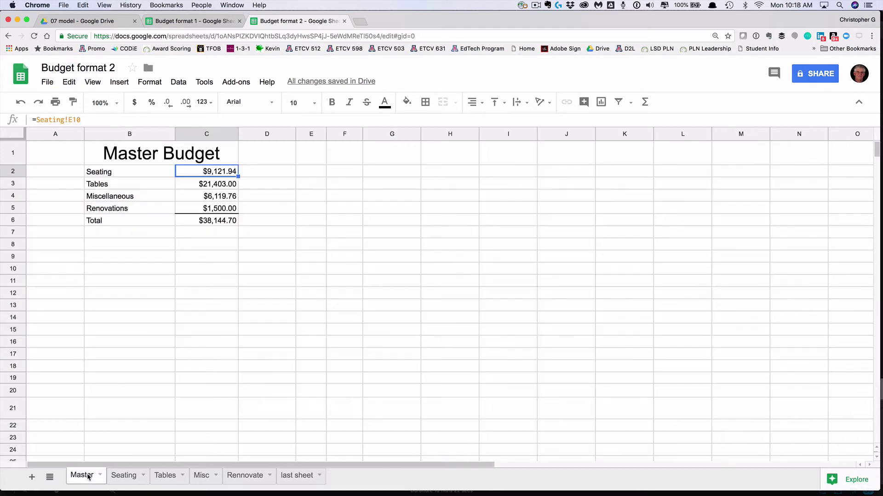
pyautogui.click(205, 185)
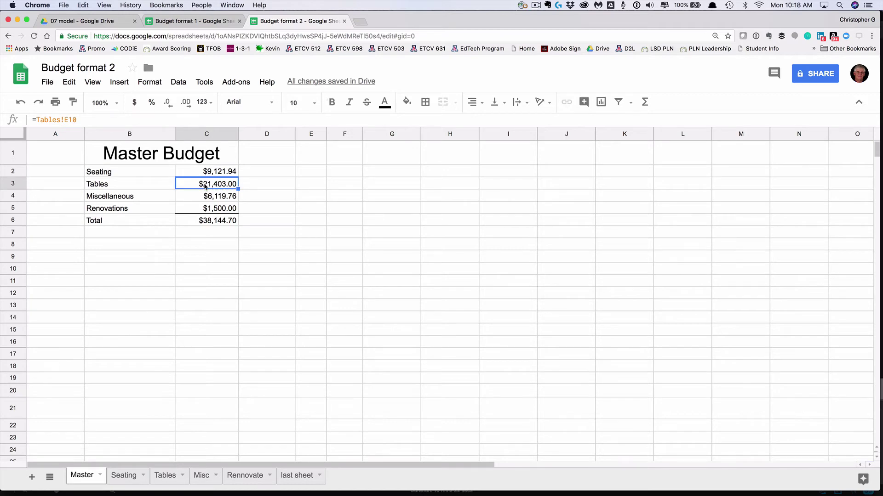
pyautogui.click(208, 198)
pyautogui.click(216, 209)
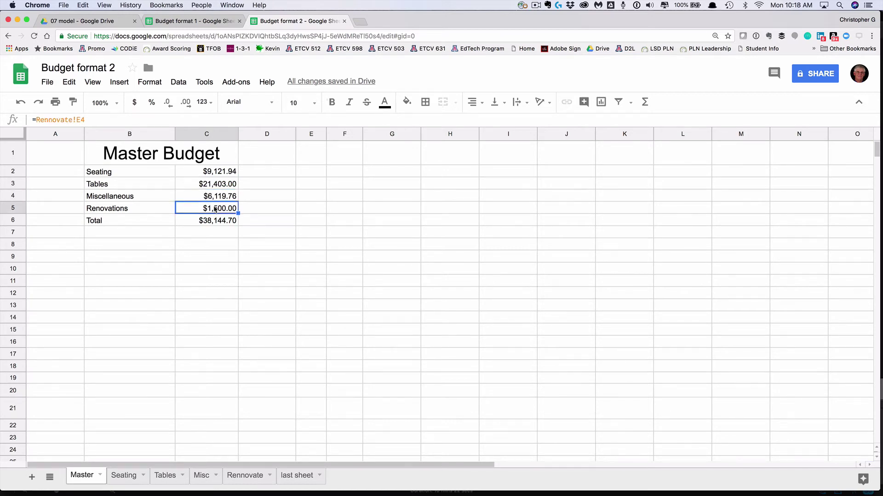
# - On the Seating sheet, change the loveseat amount in D9 from 2 to 1
pyautogui.click(129, 476)
pyautogui.click(735, 343)
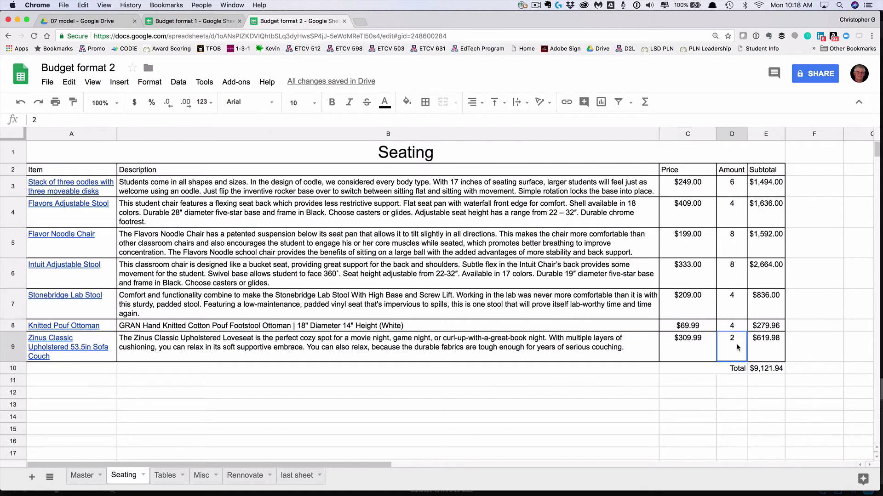
pyautogui.write('1')
pyautogui.press('Return')
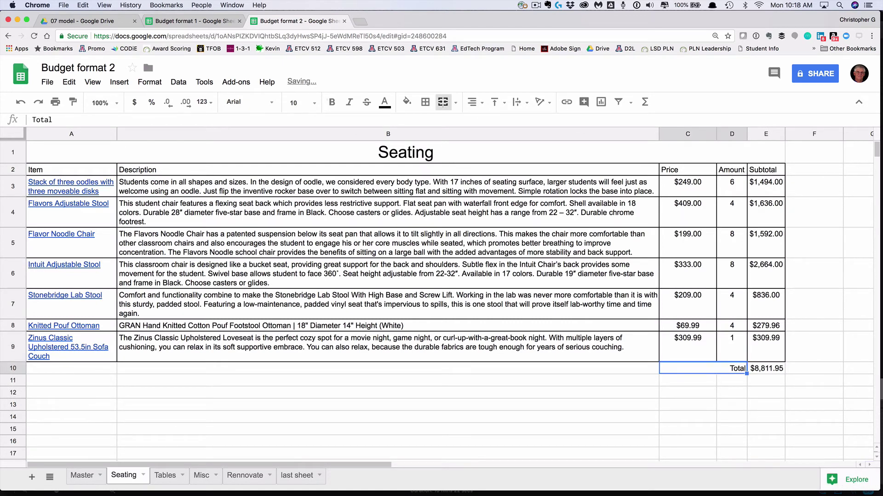
pyautogui.click(398, 351)
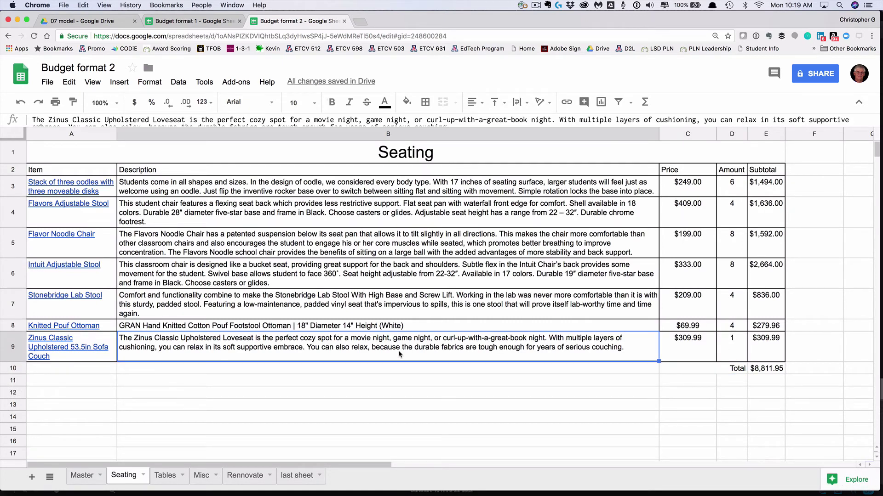
# - Insert a row below the loveseat with 'New item', price 1000 and amount 3
pyautogui.rightClick(11, 353)
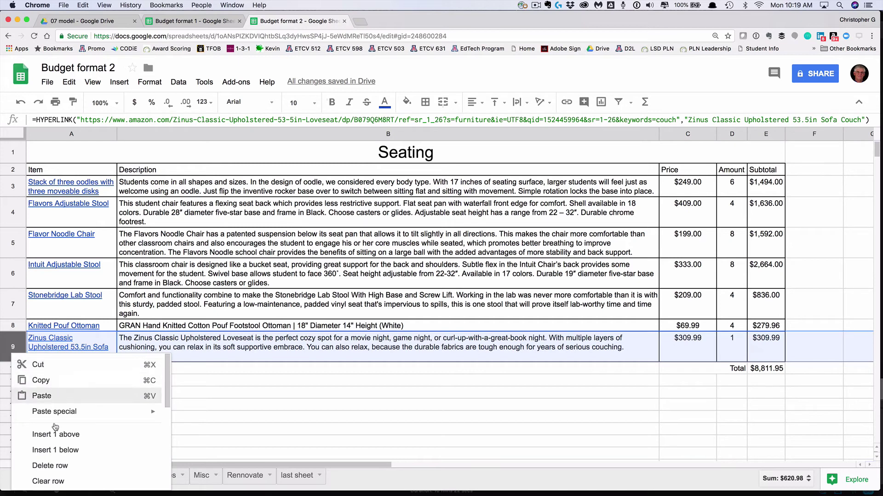
pyautogui.click(63, 452)
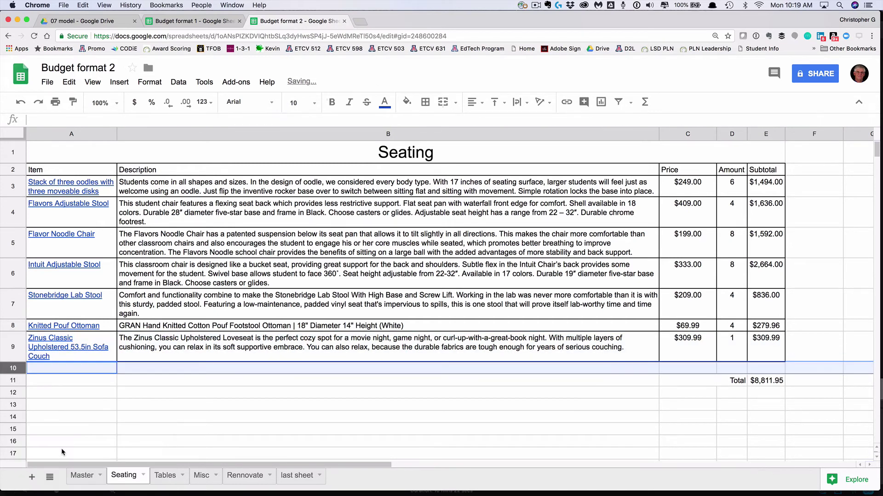
pyautogui.click(88, 370)
pyautogui.write('New i')
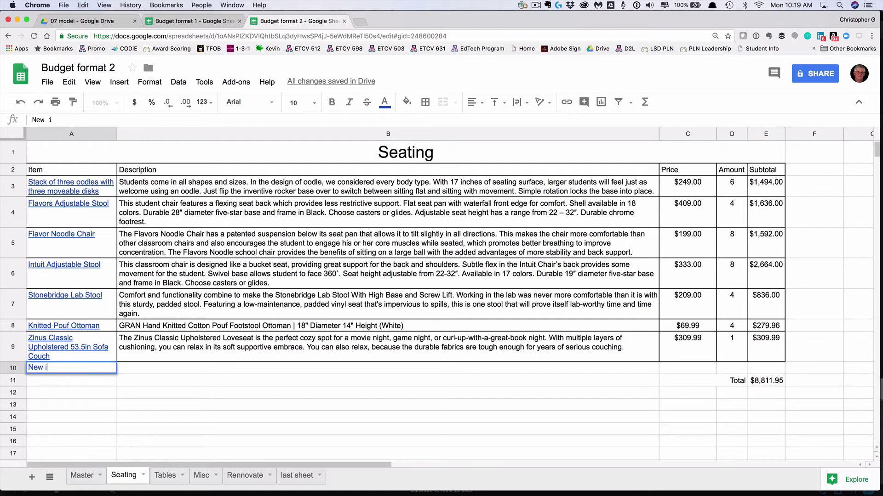
pyautogui.write('tem')
pyautogui.press('Tab')
pyautogui.press('Tab')
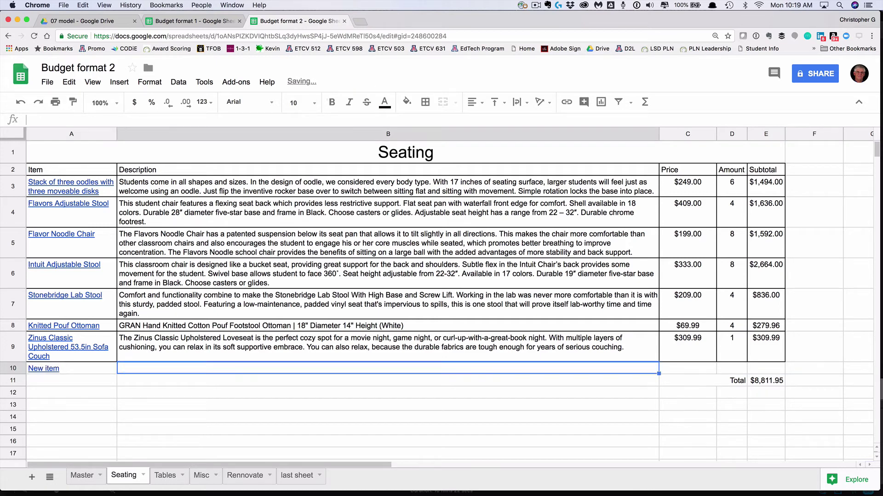
pyautogui.write('1000')
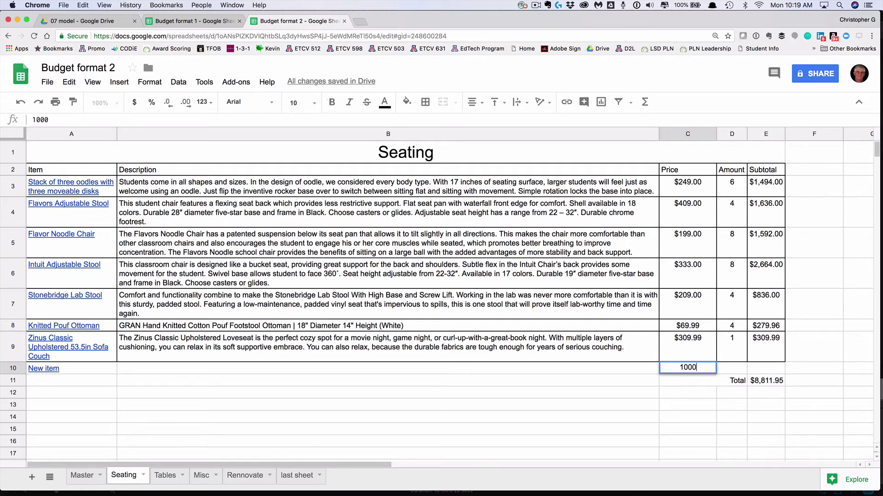
pyautogui.press('Tab')
pyautogui.write('3')
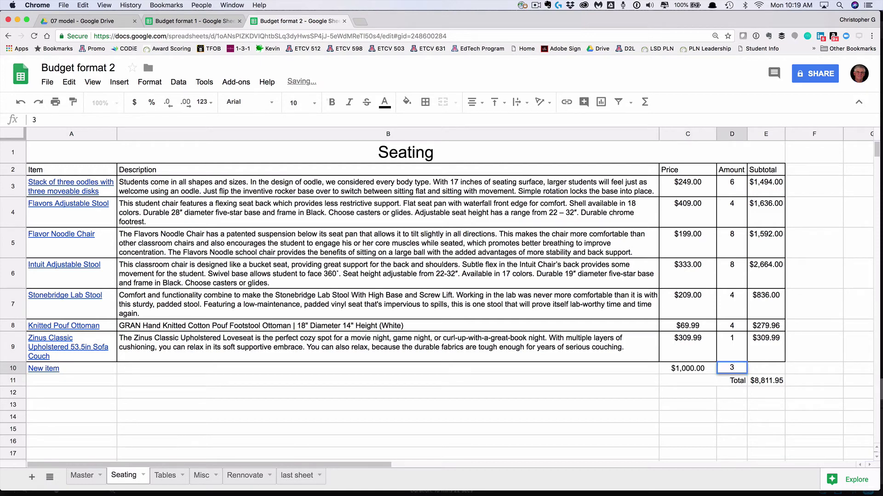
pyautogui.press('Return')
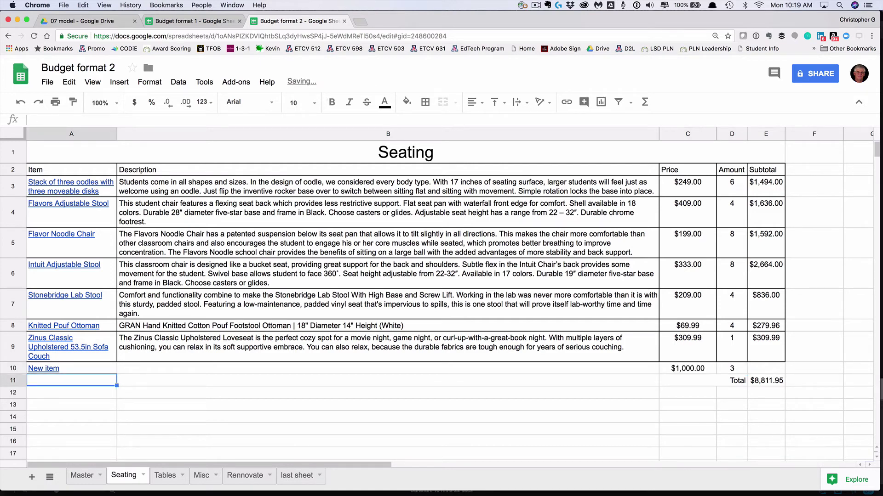
# - Copy the E9 subtotal formula down into E10, giving the new row $3,000.00
pyautogui.click(770, 369)
pyautogui.click(782, 358)
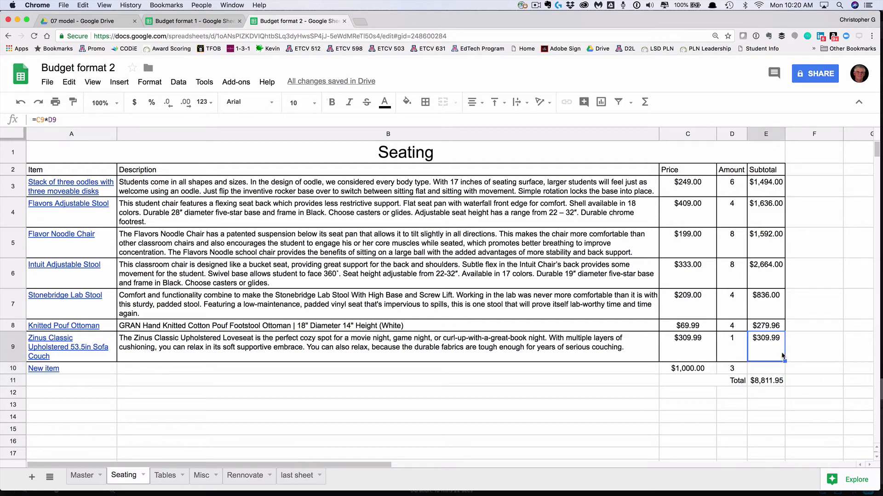
pyautogui.moveTo(785, 360); pyautogui.dragTo(784, 371)
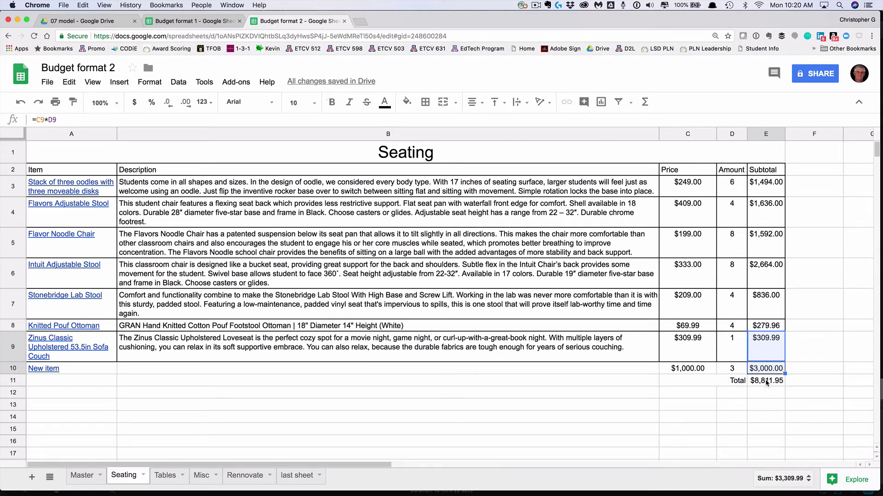
# - Change the Total in E11 to =SUM(E3:E10), raising it to $11,811.95
pyautogui.click(767, 382)
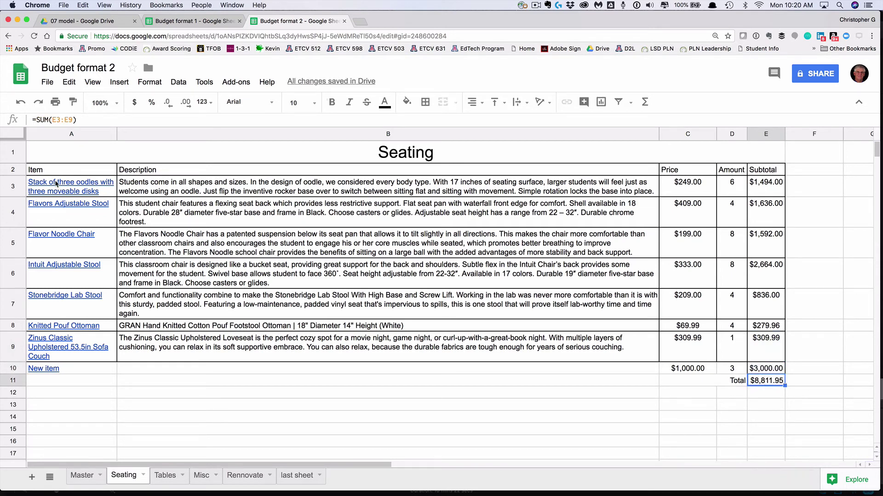
pyautogui.click(69, 120)
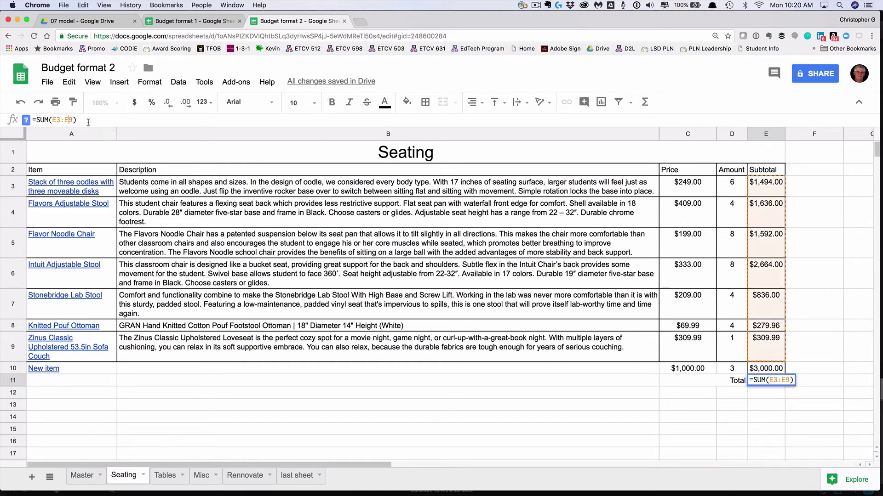
pyautogui.press('Delete')
pyautogui.write('10')
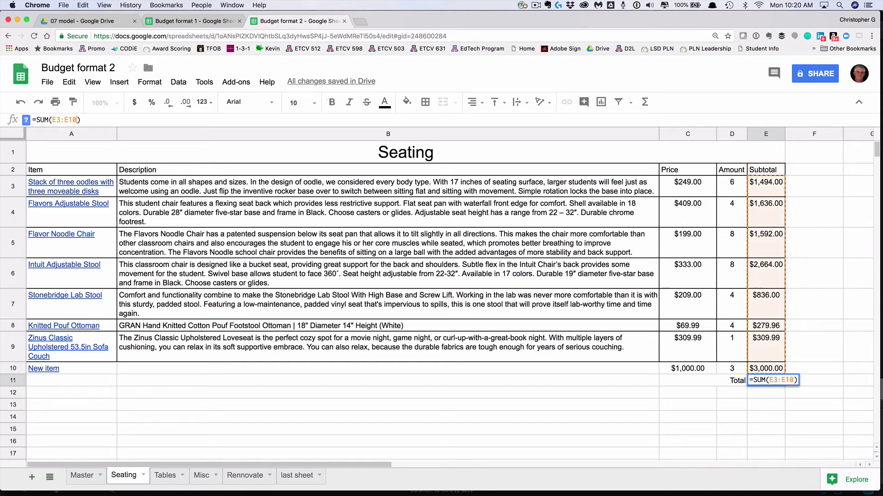
pyautogui.press('Return')
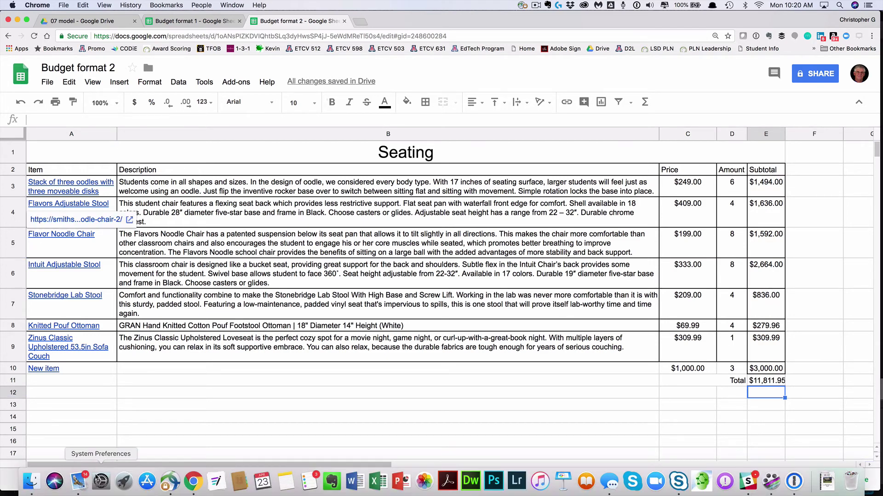
# - Check the Master Budget total of $40,834.71, then go back to the Seating sheet
pyautogui.click(94, 475)
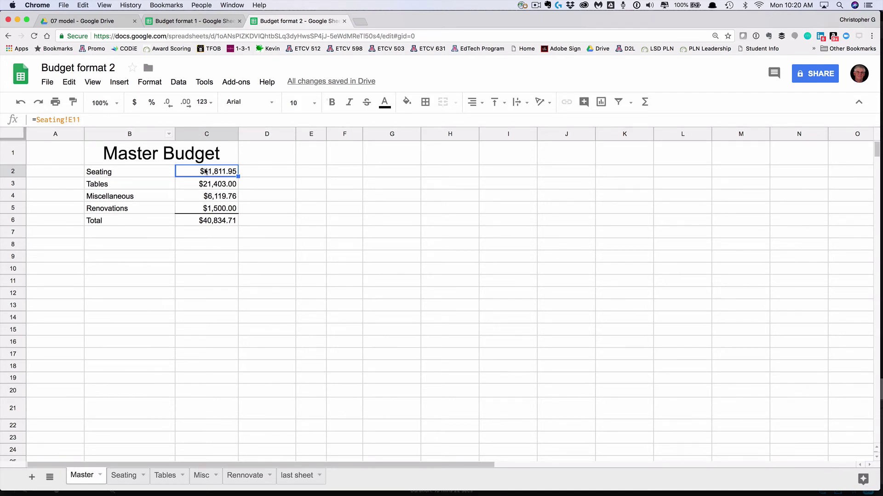
pyautogui.click(123, 475)
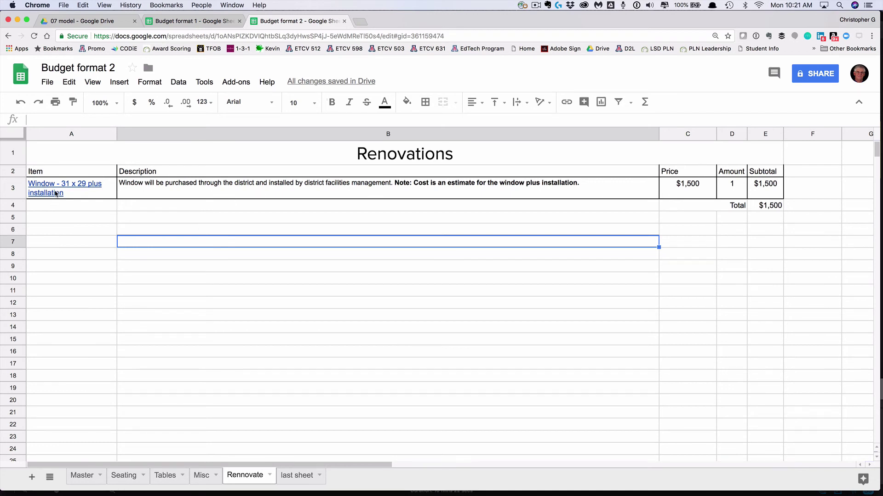
# - Check the window's $1,500 price in Rennovate C3, then go back to the Master Budget sheet
pyautogui.moveTo(65, 193)
pyautogui.click(693, 182)
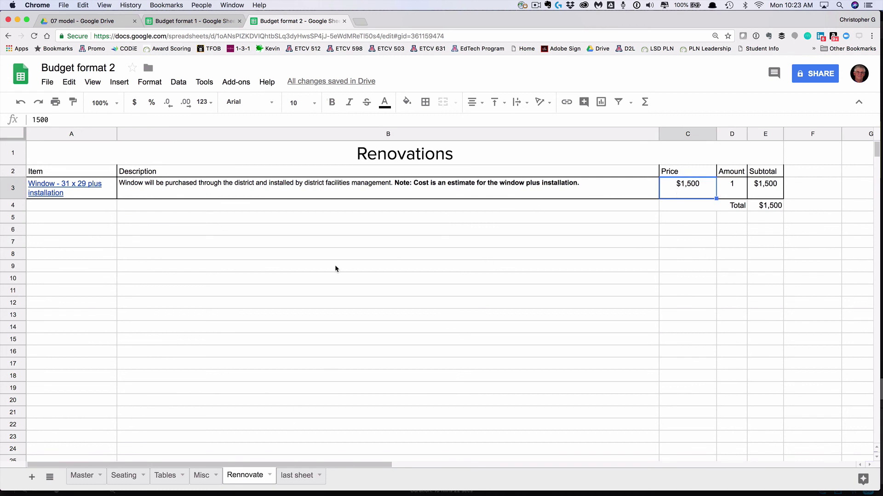
pyautogui.click(82, 475)
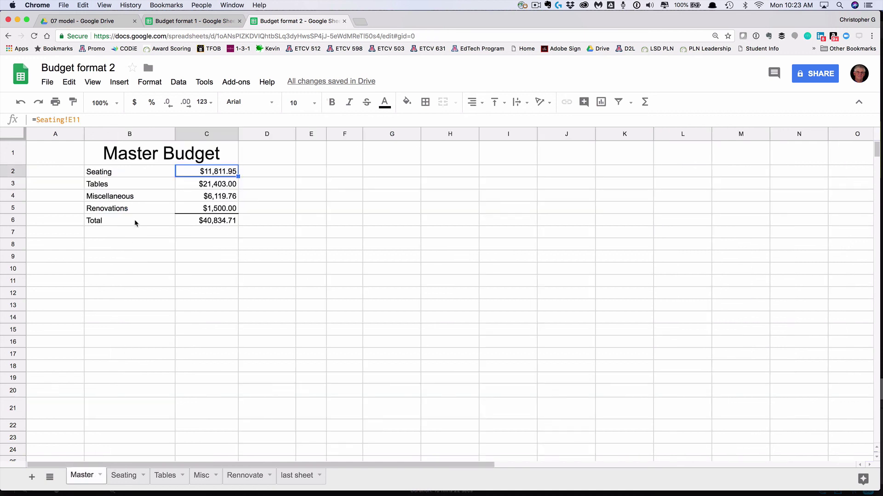
# - Switch to the Budget format 1 spreadsheet and scroll down to its $37,834.71 GRAND TOTAL
pyautogui.click(196, 24)
pyautogui.scroll(-15, 582, 281)
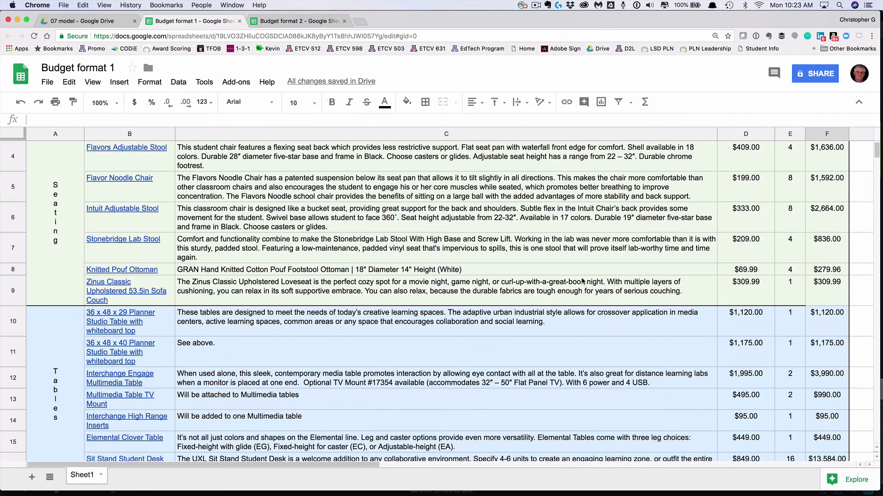